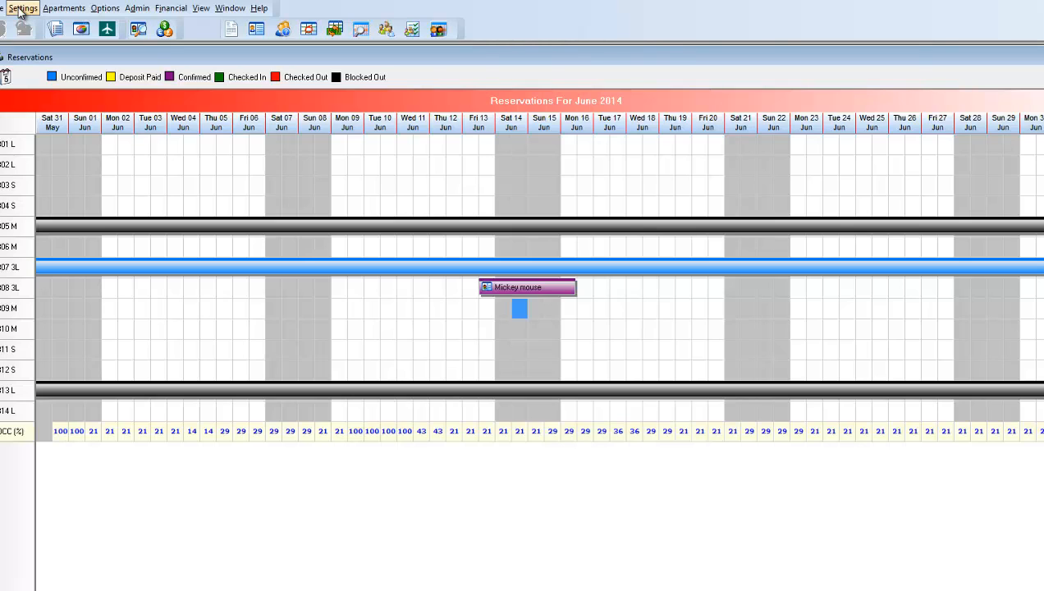
Open the email templates editor and load the "Reservation Confirmation - test" message
click(22, 9)
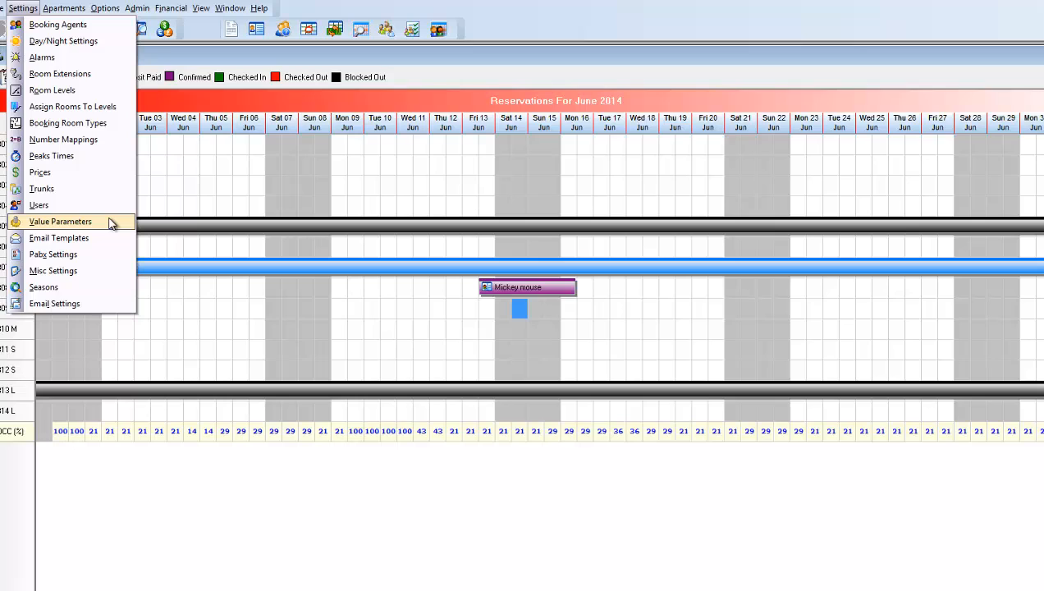
click(78, 239)
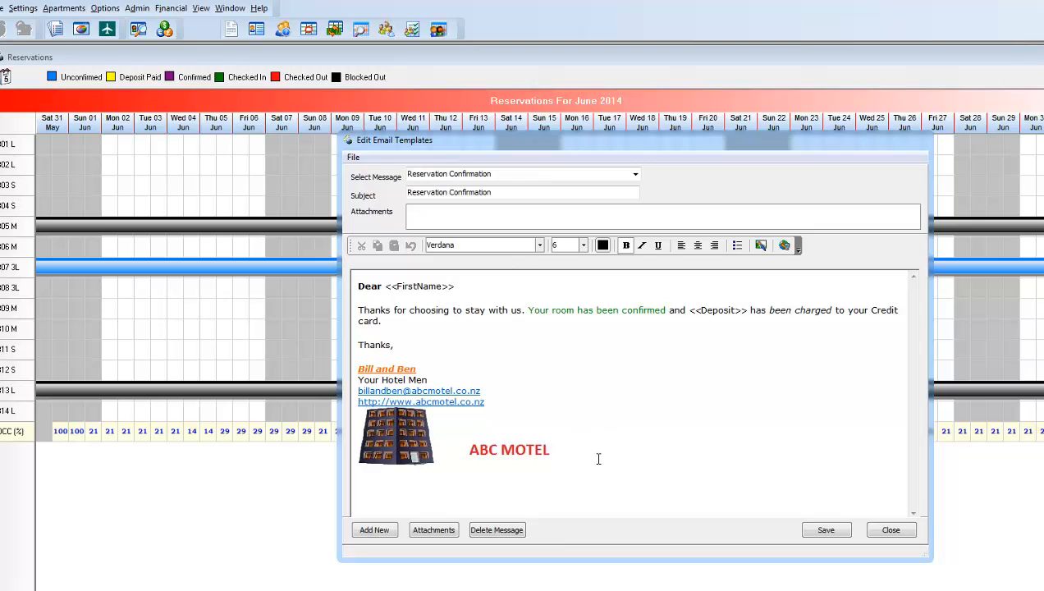
drag(355, 285, 385, 285)
click(635, 174)
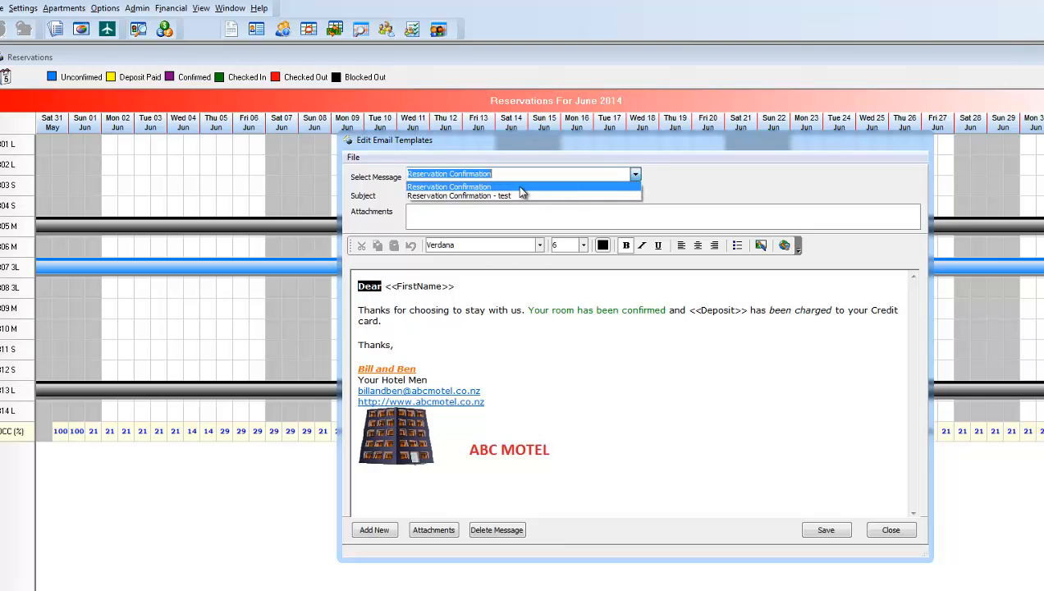
click(511, 196)
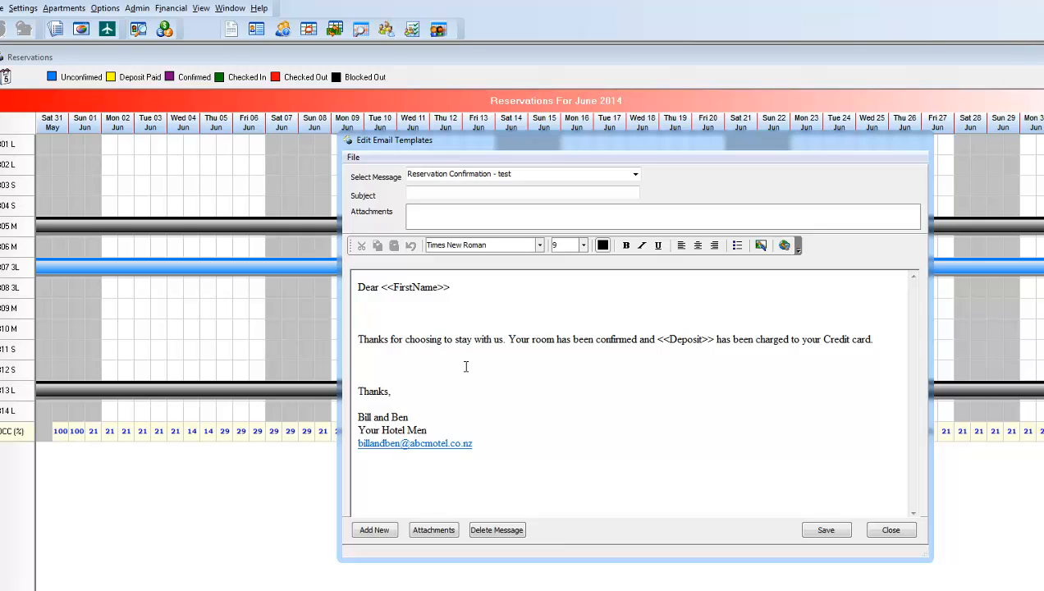
Make the word "Dear" bold and format the <<Deposit>> placeholder in bold red
double_click(377, 288)
click(625, 245)
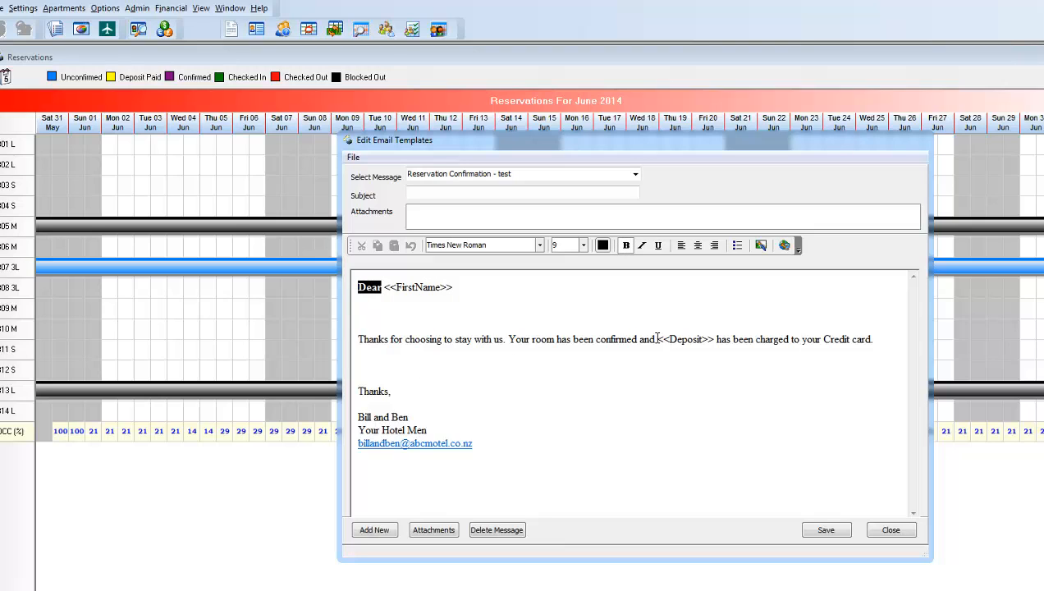
drag(657, 338, 716, 338)
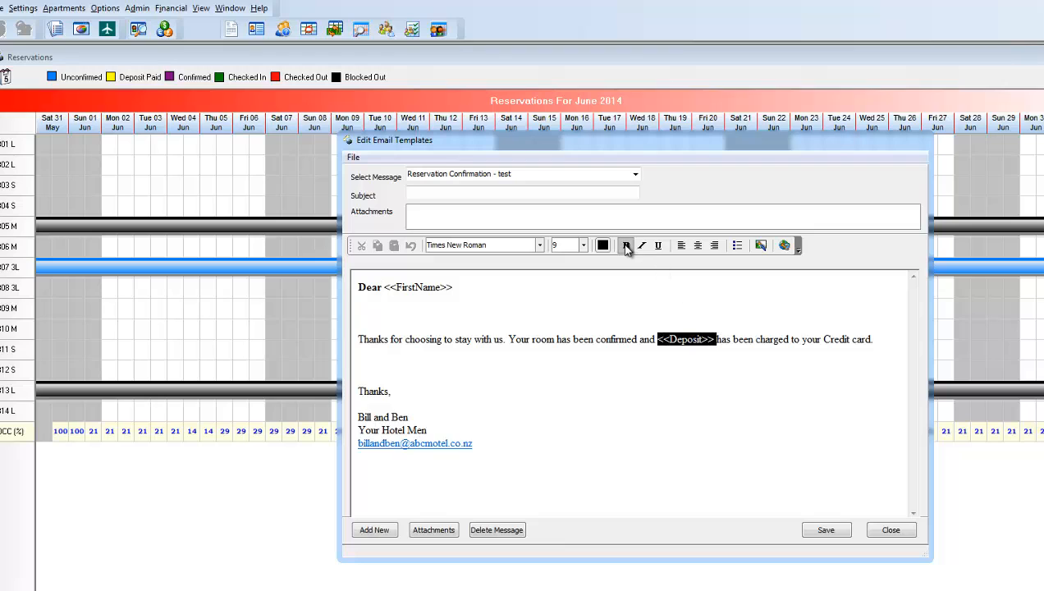
click(602, 244)
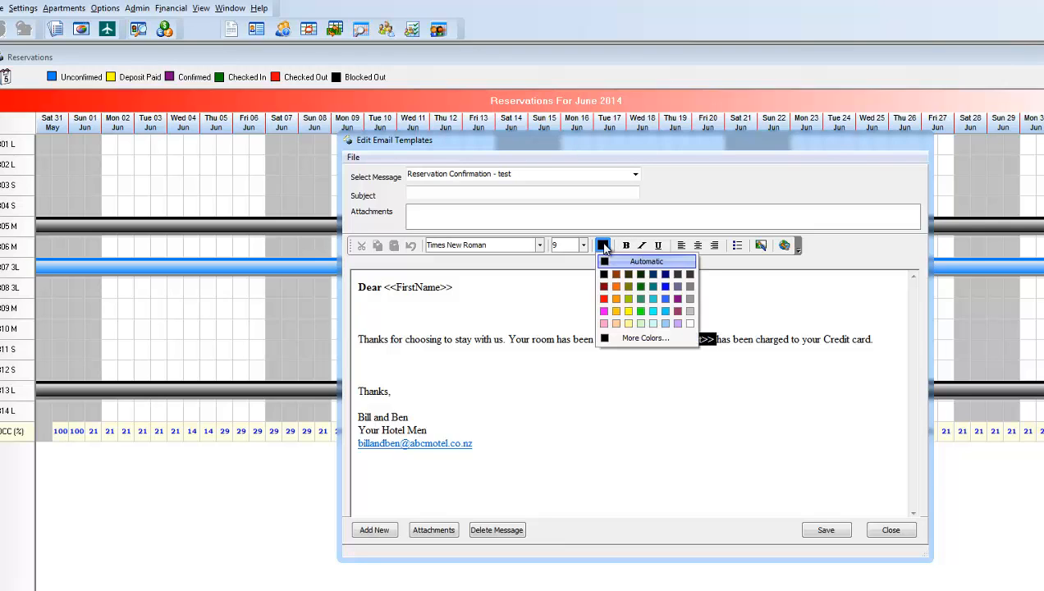
click(604, 300)
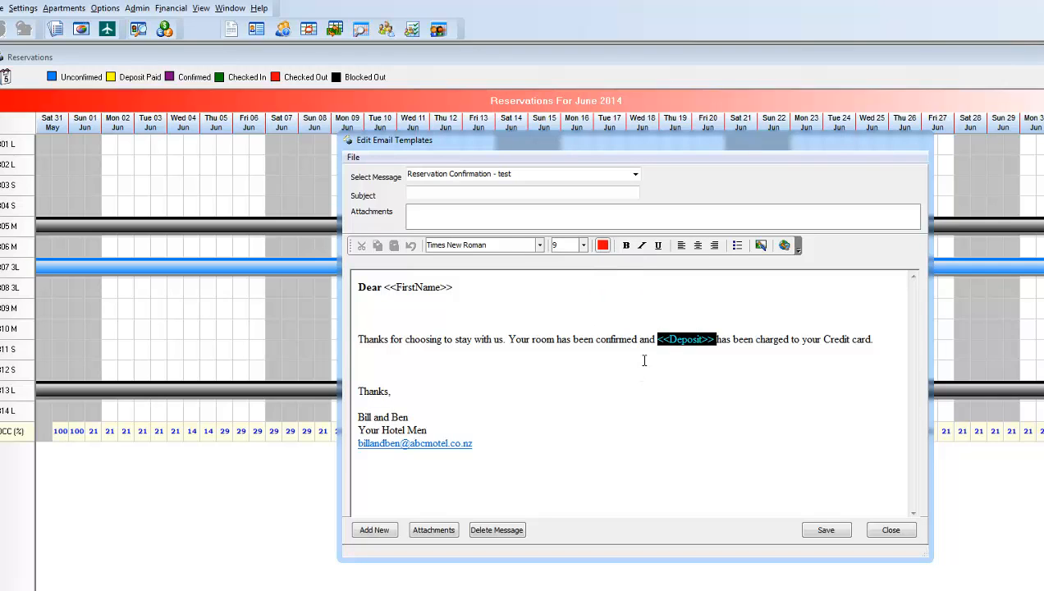
click(625, 245)
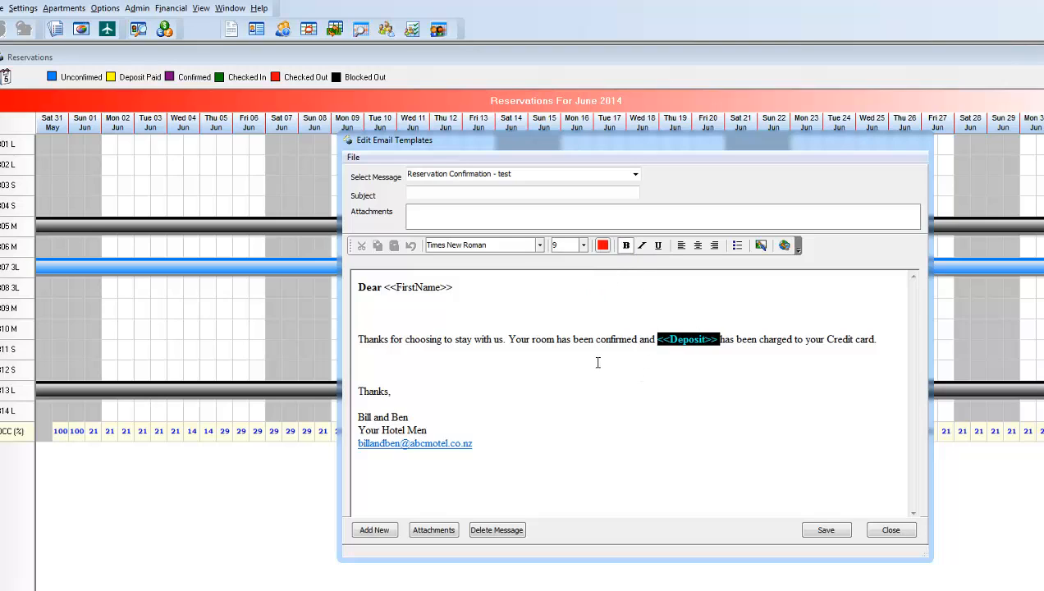
click(594, 364)
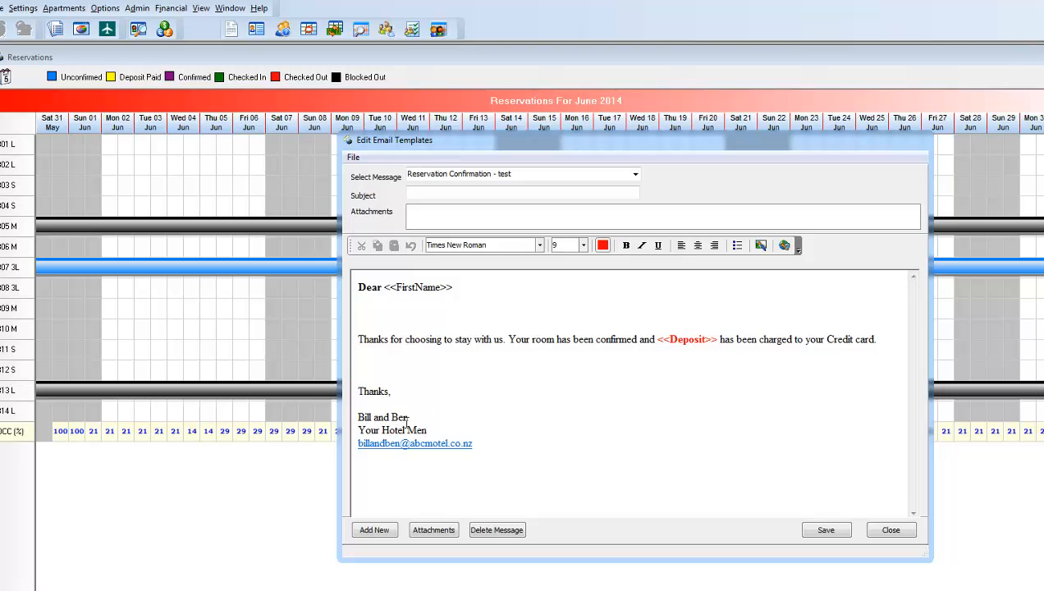
Format the senders' names in the signature as orange, bold, italic and underlined text
drag(411, 417, 358, 417)
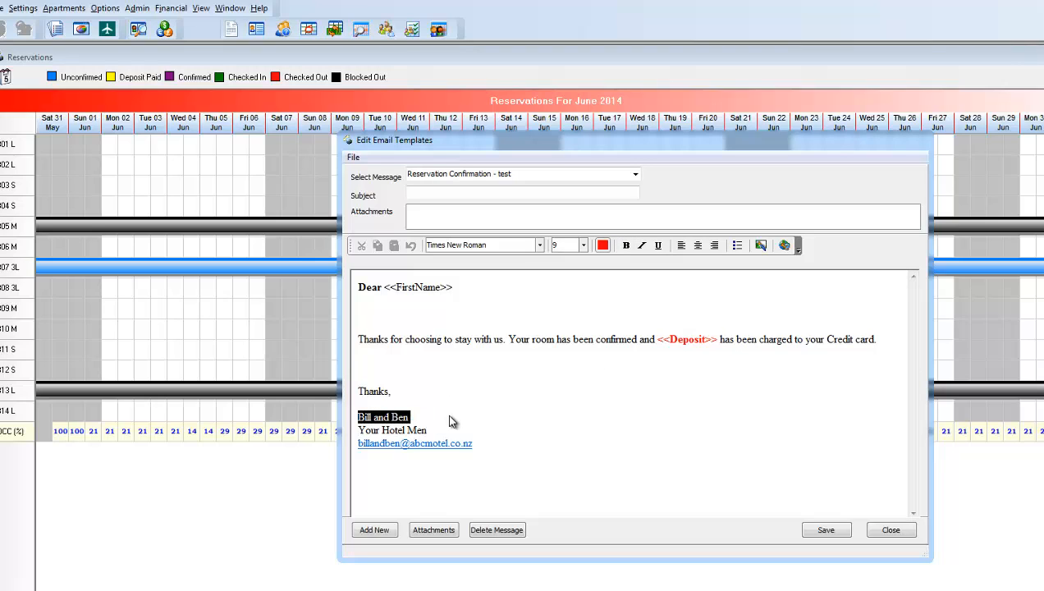
click(602, 244)
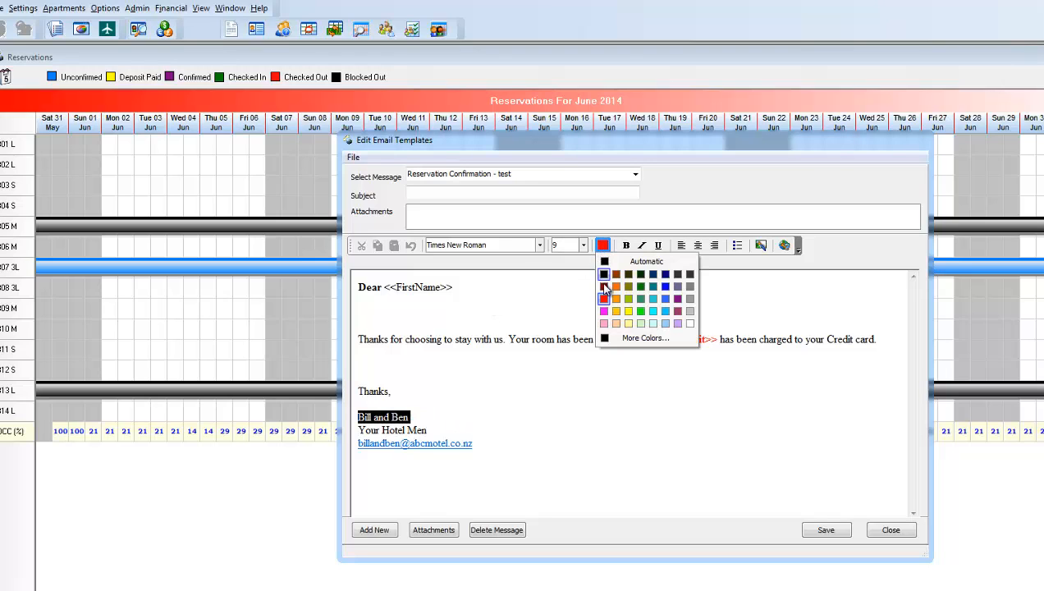
click(616, 298)
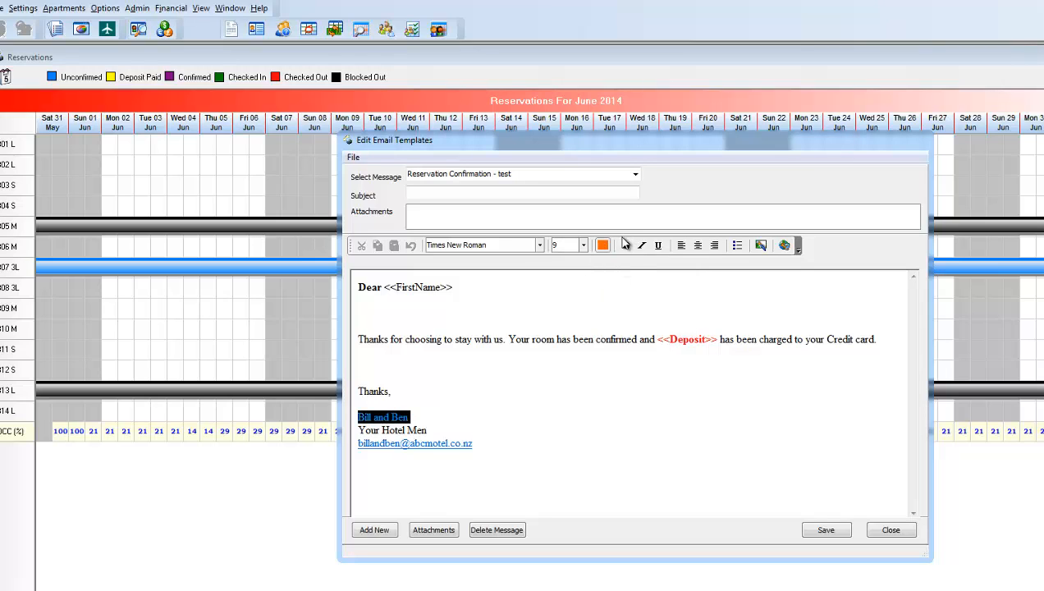
click(625, 244)
click(642, 245)
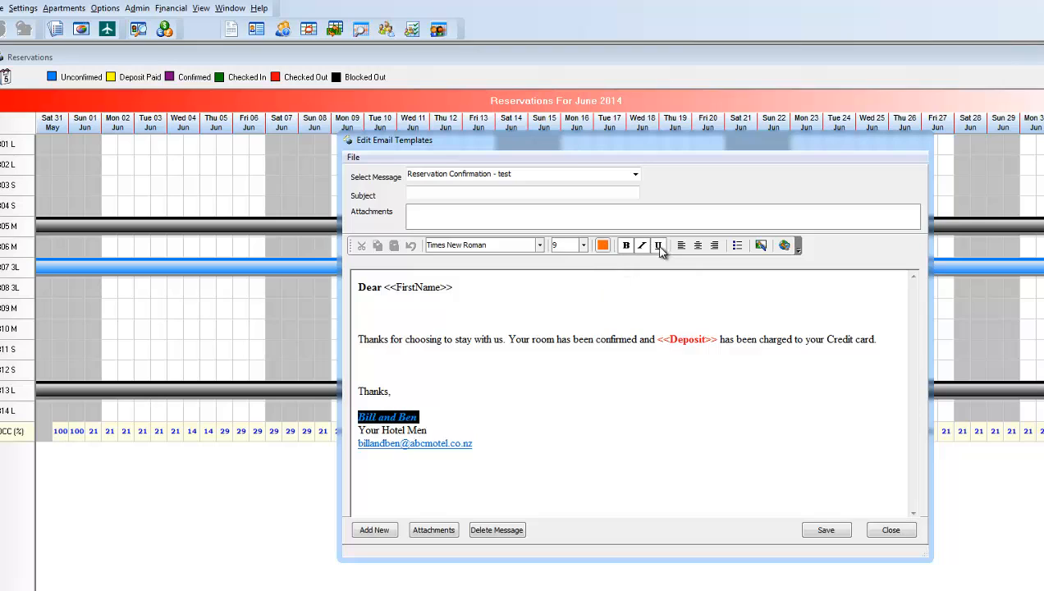
click(480, 443)
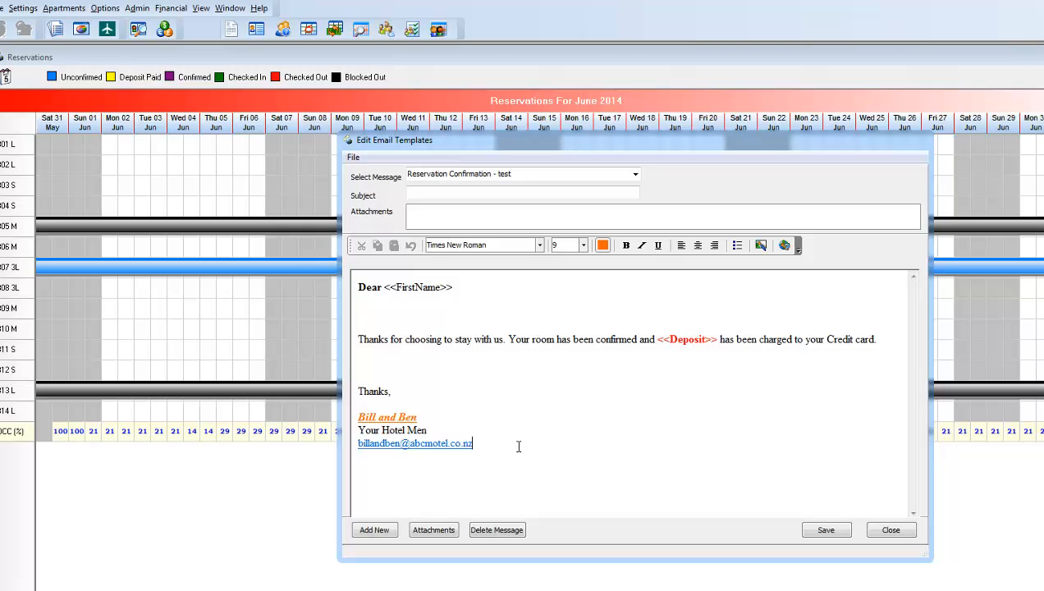
click(786, 246)
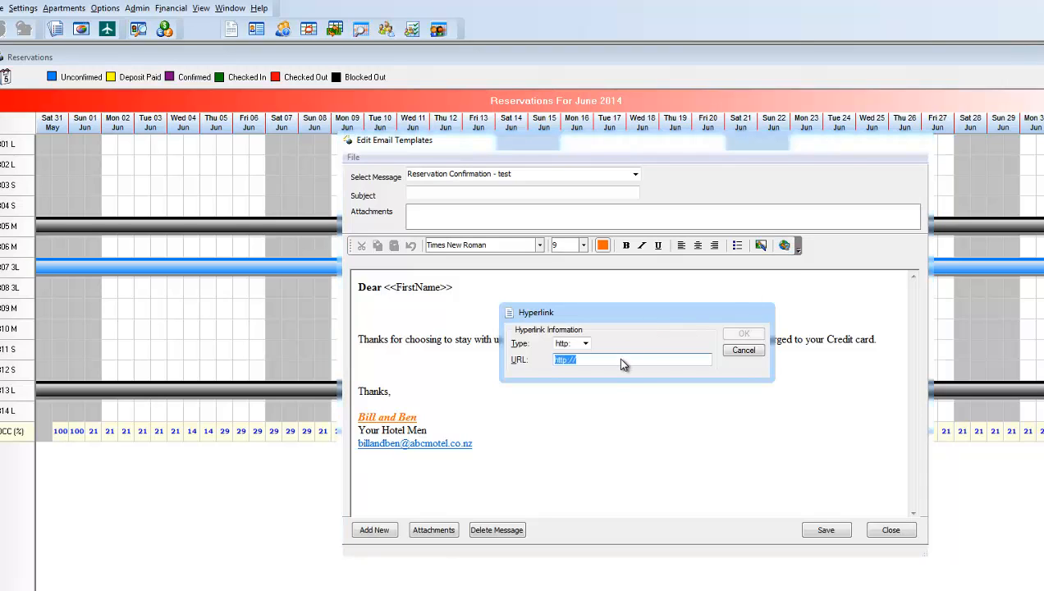
click(616, 357)
text(www.a)
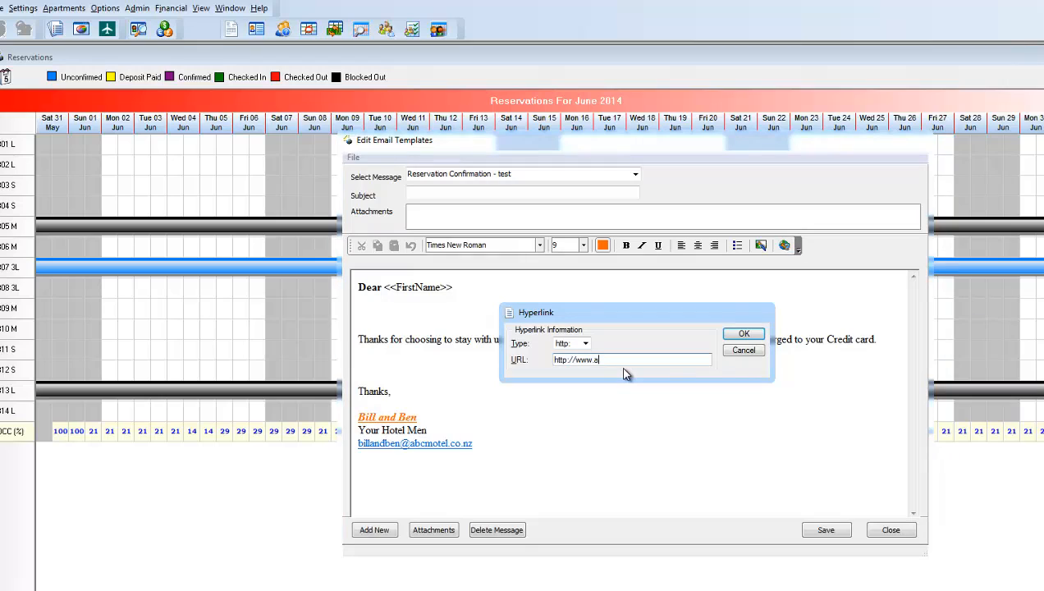
text(bcmotel.com)
key(BackSpace)
text(.nz)
click(743, 334)
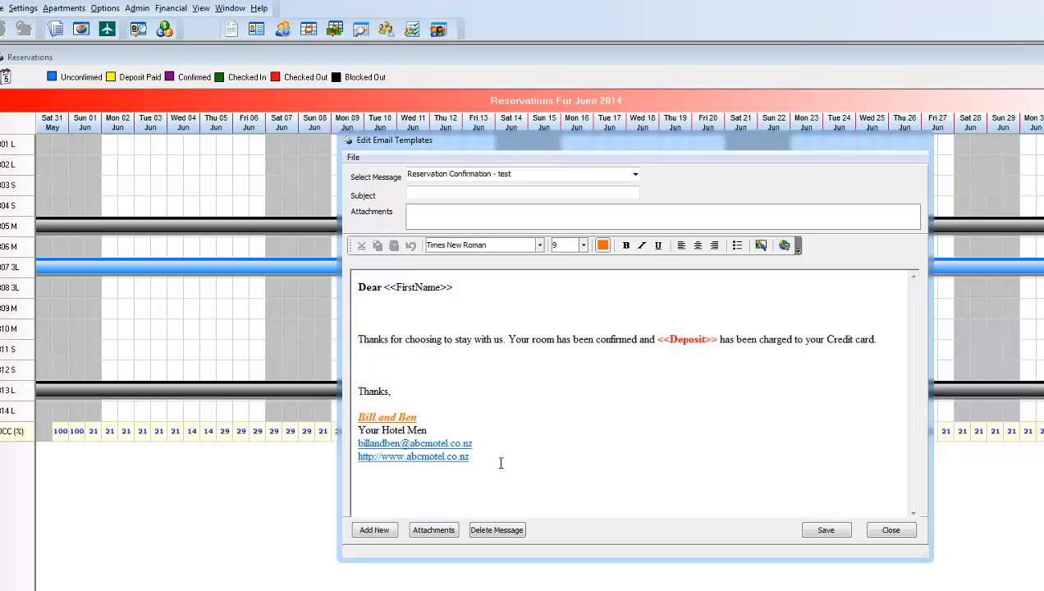
text(http://www.abc.com)
key(Return)
key(Return)
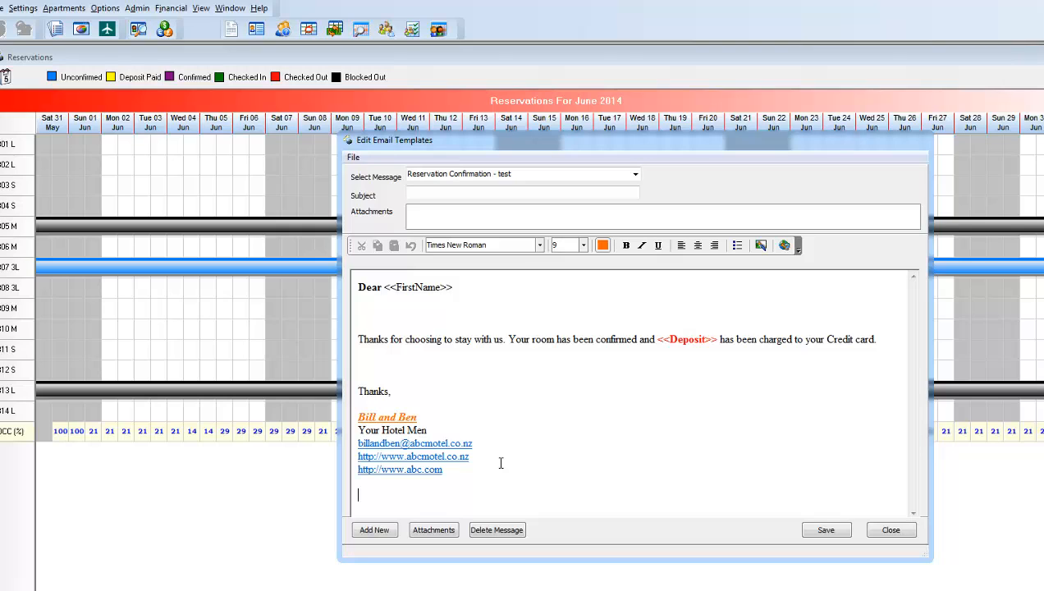
key(BackSpace)
key(BackSpace)
key(shift+Home)
key(BackSpace)
key(ctrl+u)
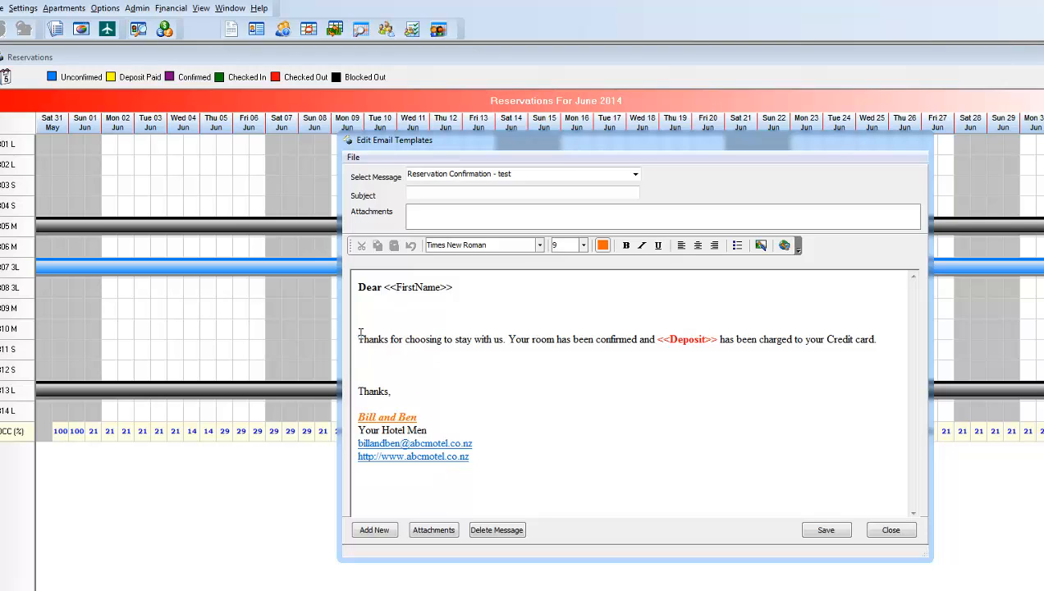
Set the font of the whole message to Verdana, size 6
drag(355, 287, 483, 456)
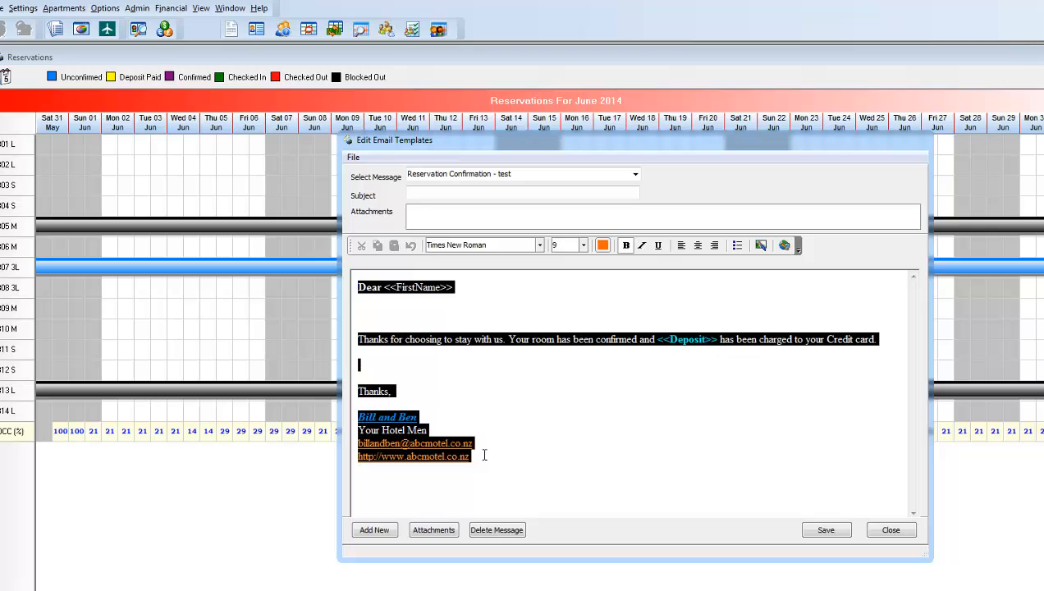
click(539, 246)
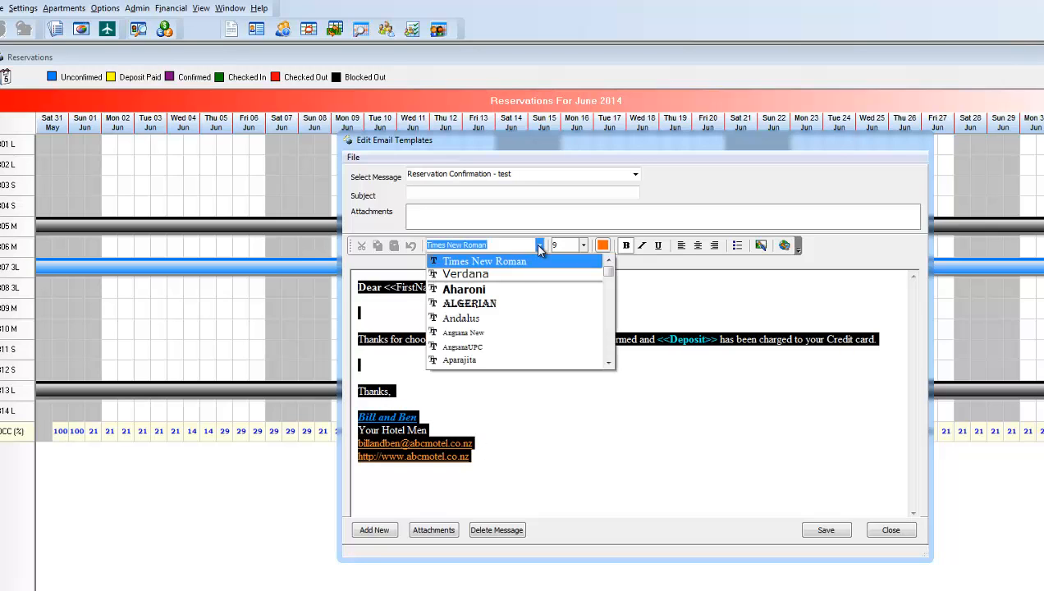
click(486, 270)
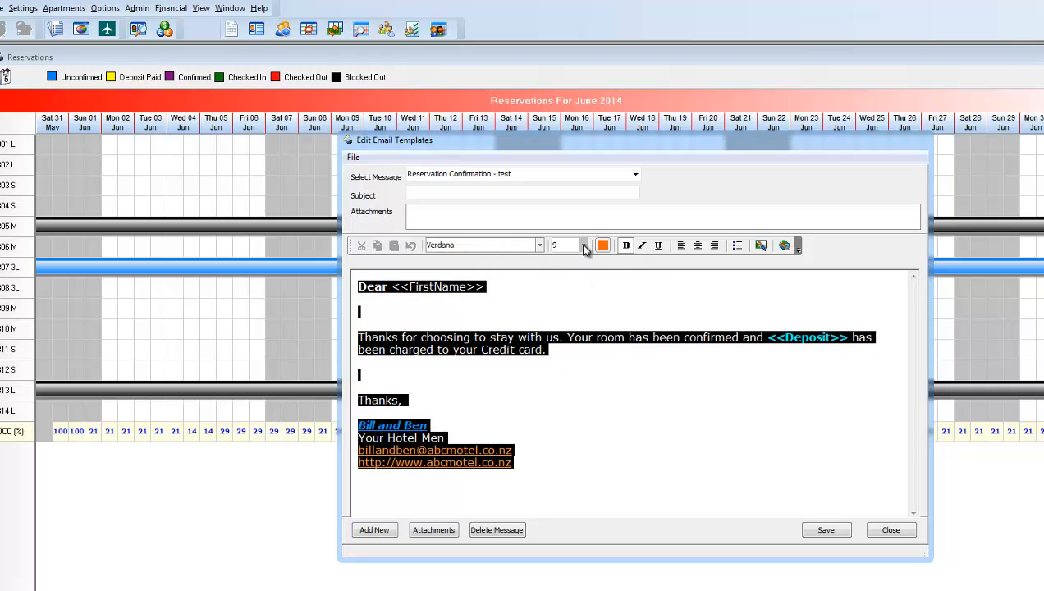
click(583, 245)
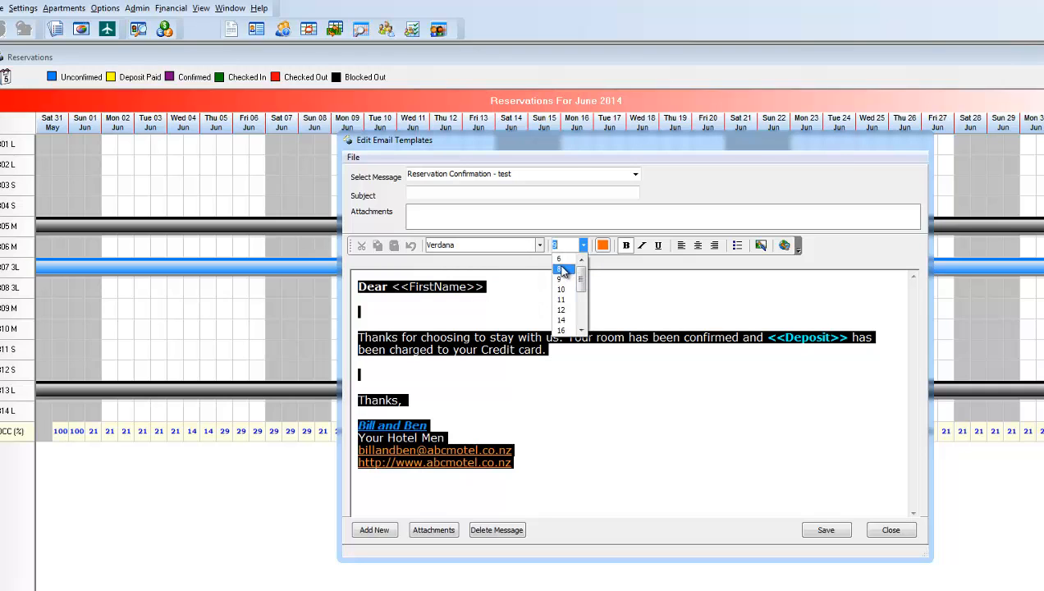
click(564, 270)
click(583, 245)
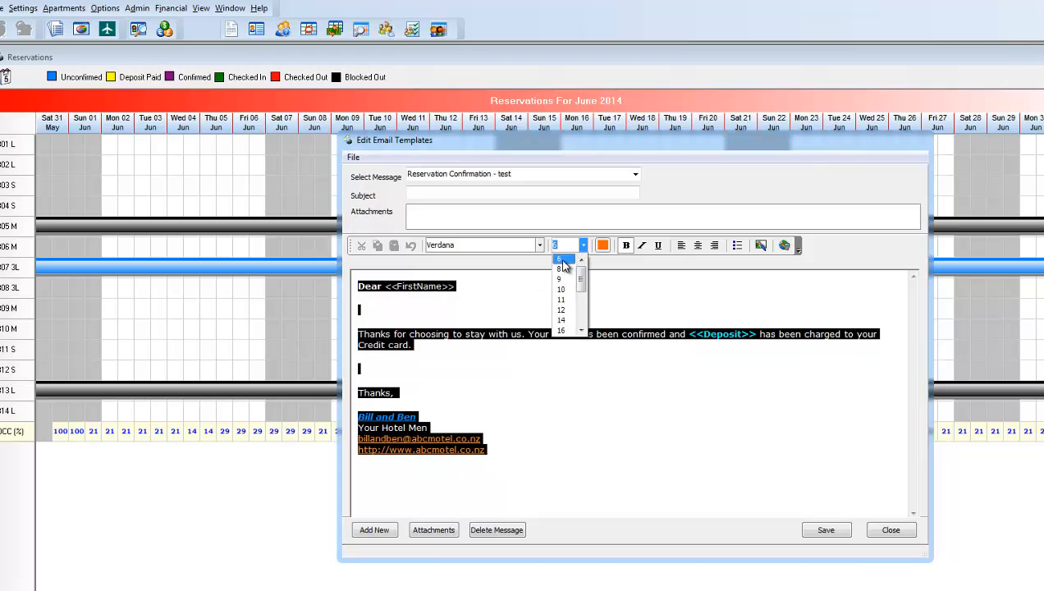
click(564, 261)
click(527, 303)
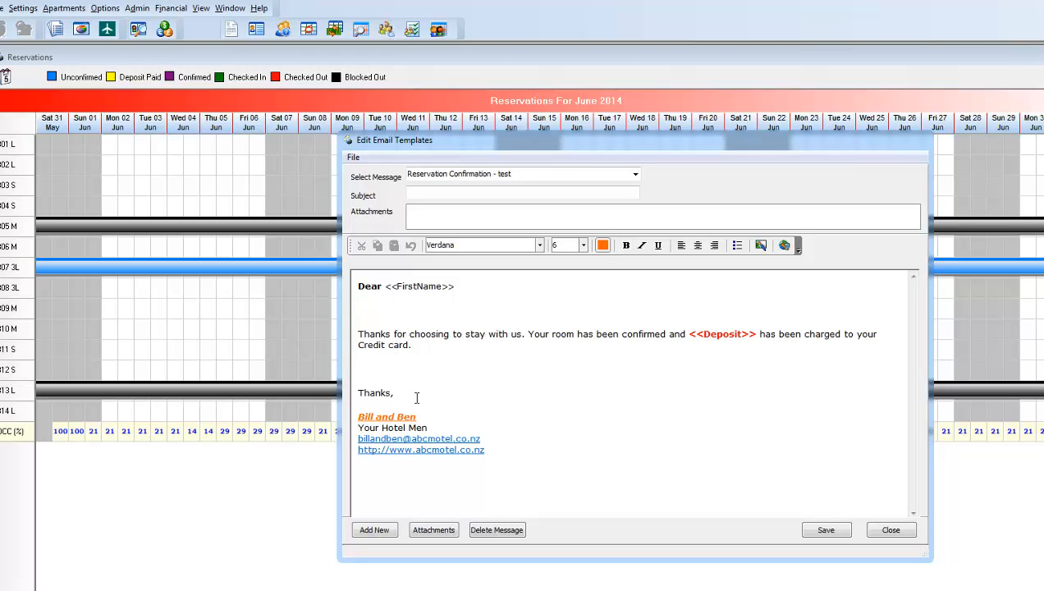
Remove the extra blank lines between the credit card paragraph and "Thanks,"
key(BackSpace)
key(BackSpace)
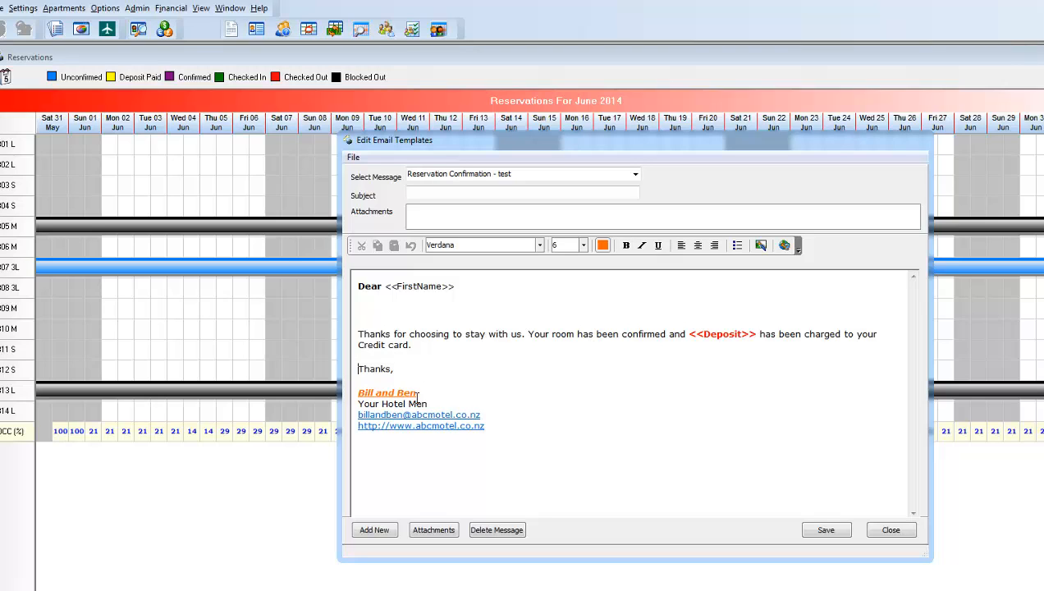
key(Up)
key(Up)
key(shift+Up)
key(Down)
key(Return)
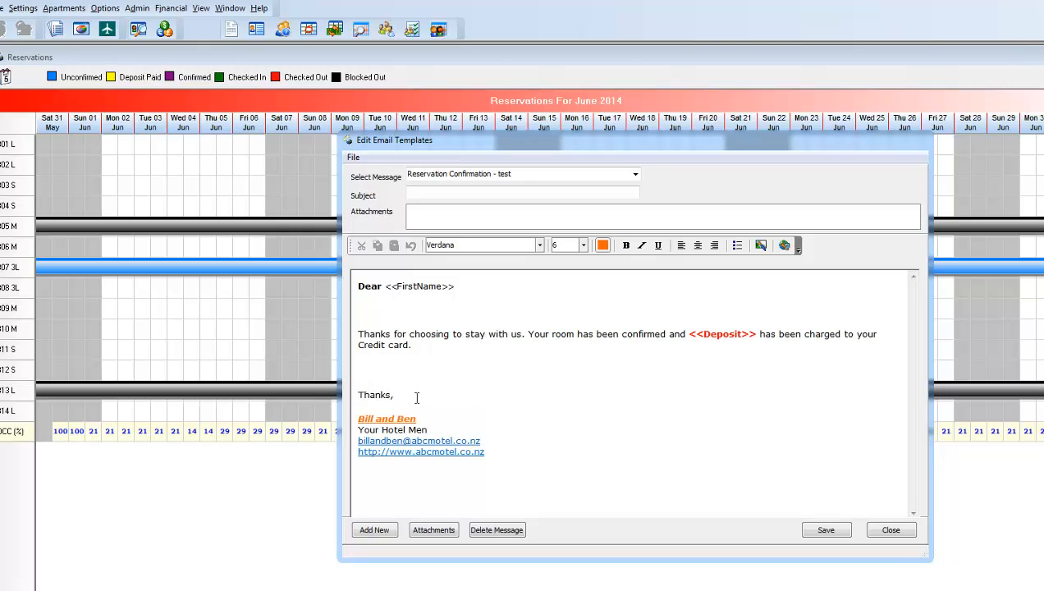
key(BackSpace)
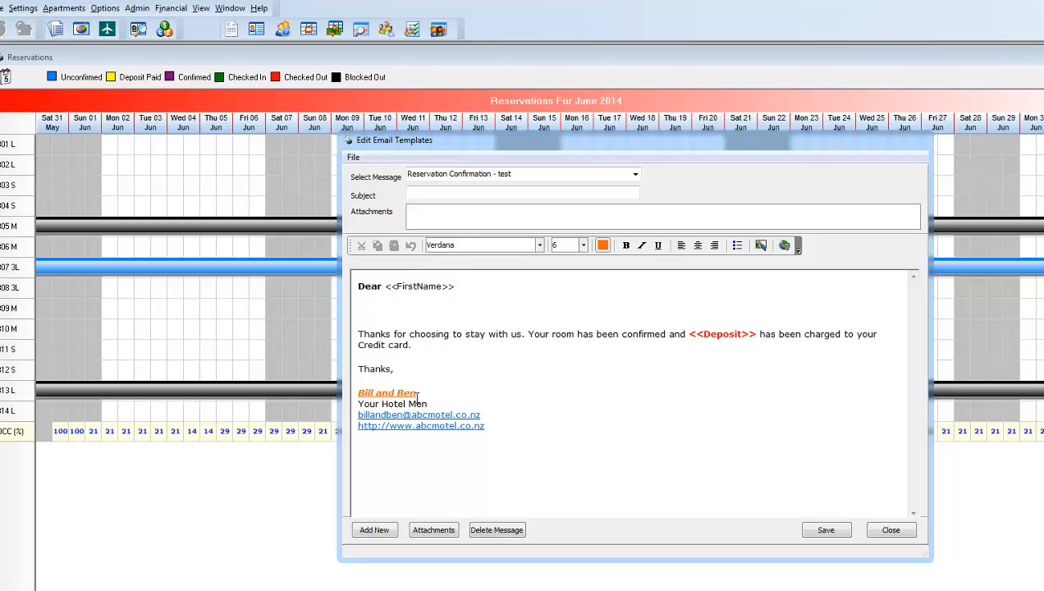
Replace the paragraph break above "Thanks," with single-spaced line breaks, leaving one blank line
key(Return)
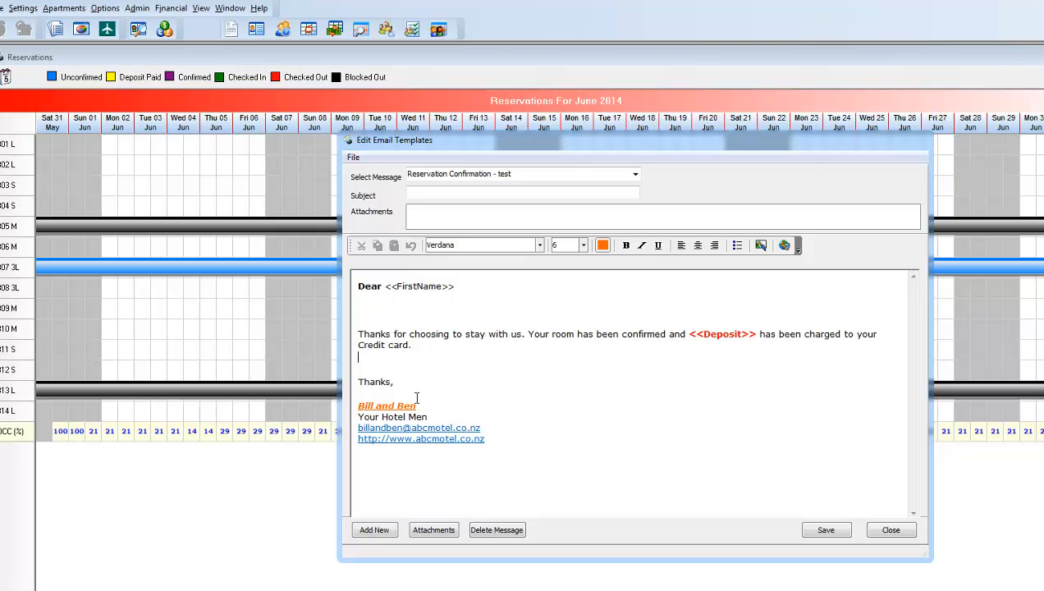
key(Delete)
key(Delete)
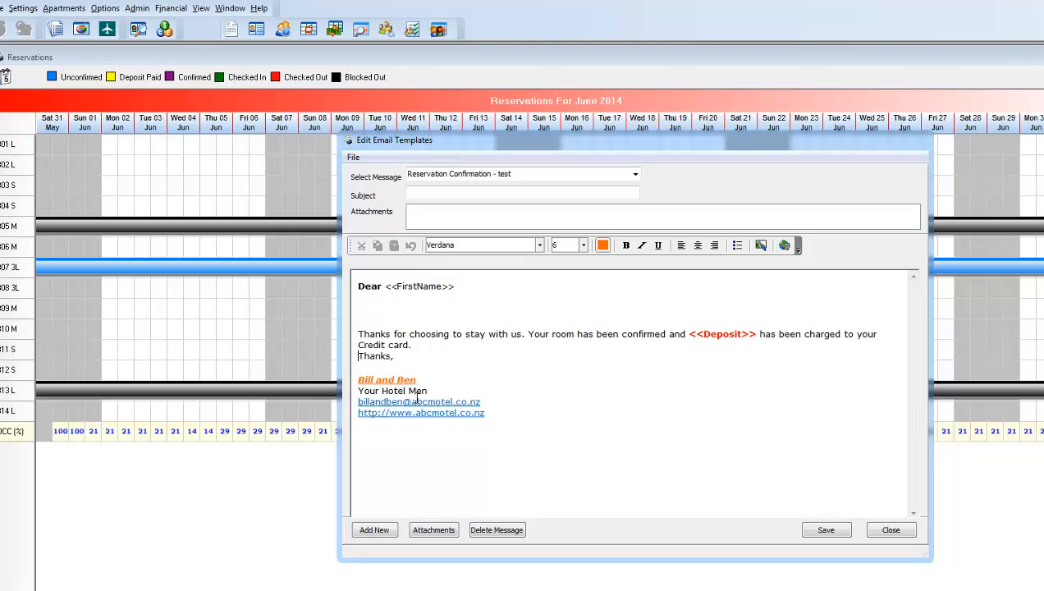
key(Return)
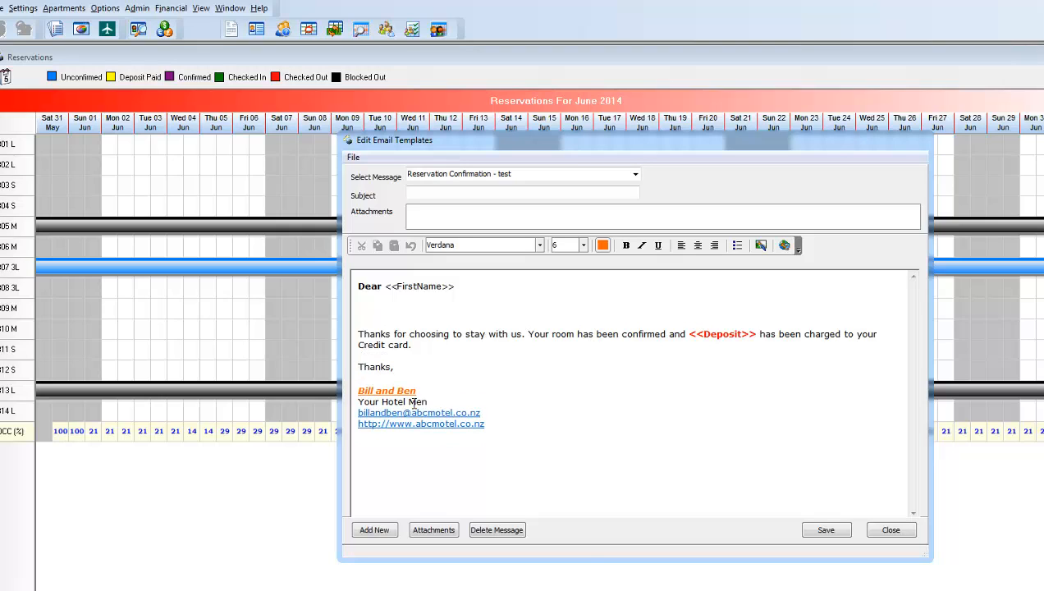
Insert the picture motel_image.jpg from the RoomTracker folder below the website link in the signature
click(518, 440)
click(761, 246)
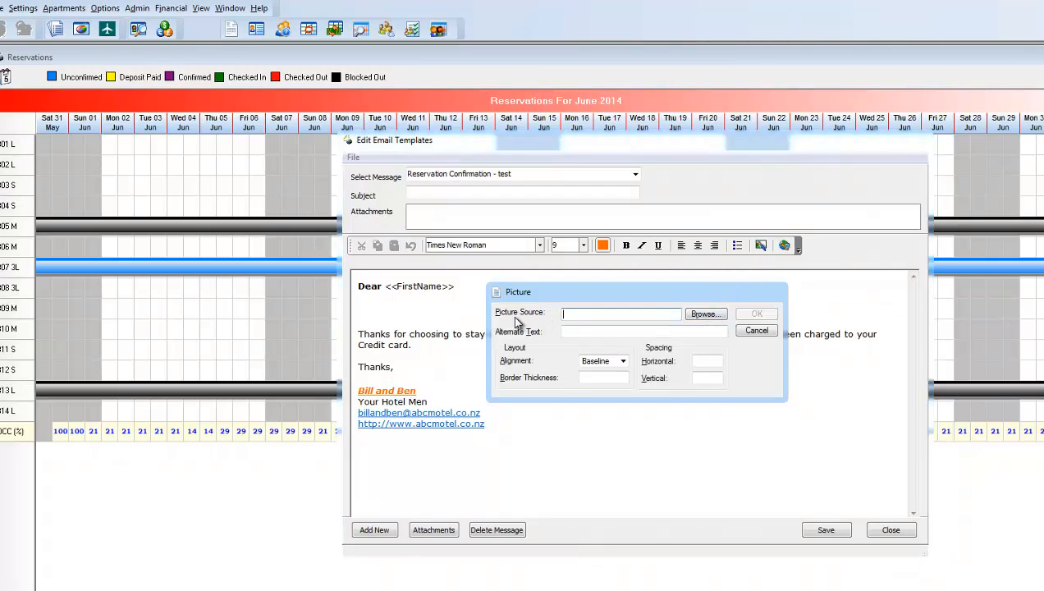
click(702, 315)
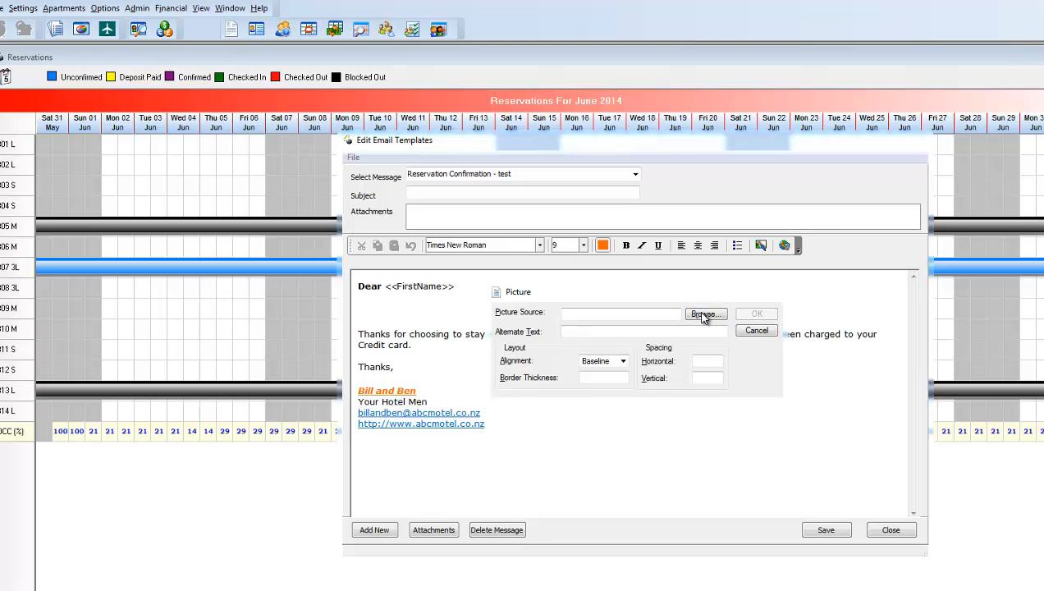
click(565, 402)
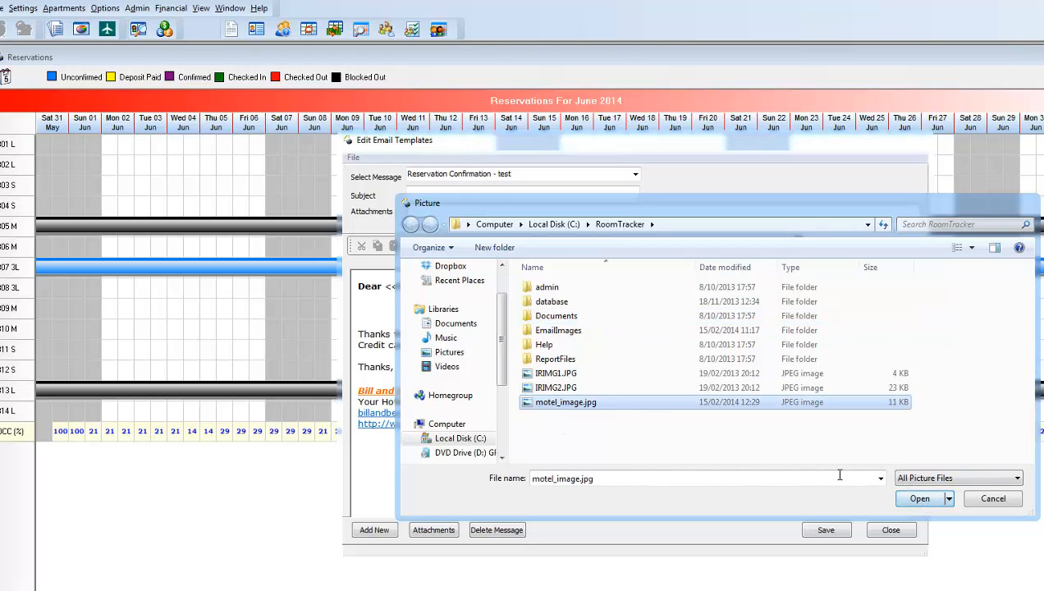
click(927, 478)
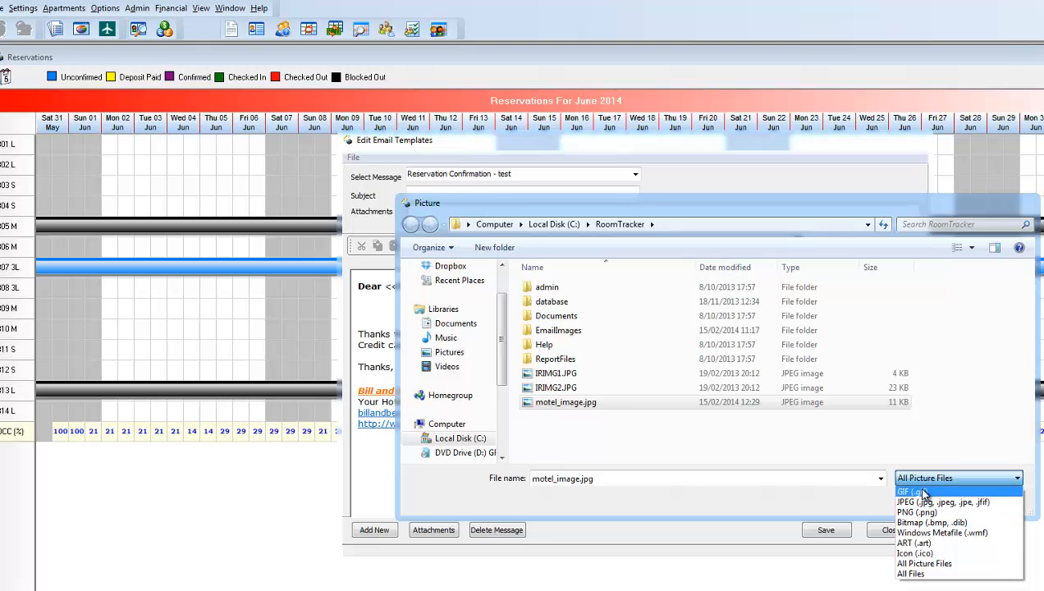
click(757, 502)
click(918, 498)
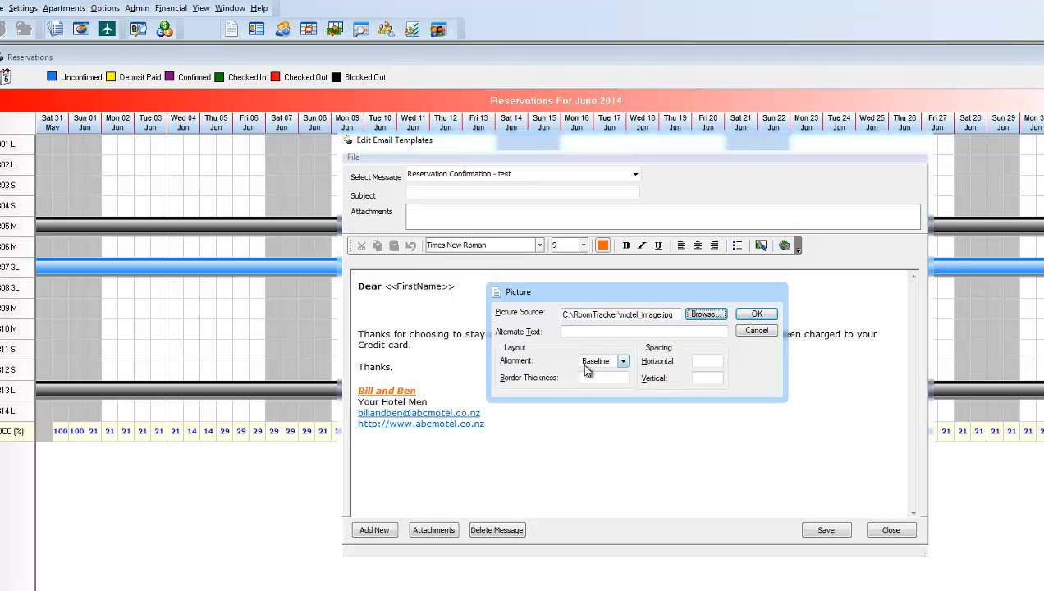
click(762, 317)
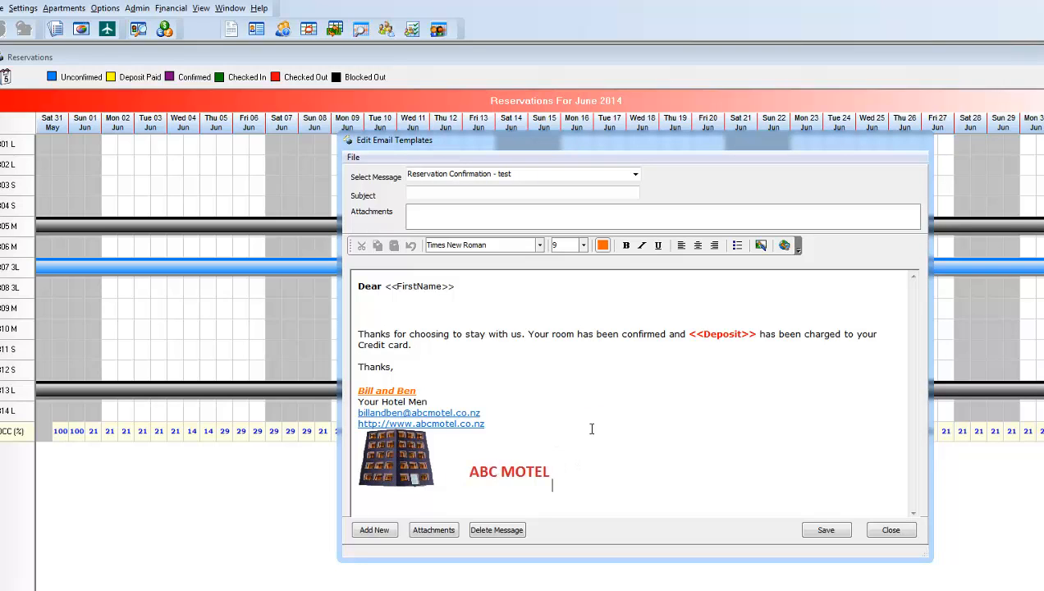
Insert the <<Surname>> field after <<FirstName>> in the greeting line
right_click(494, 290)
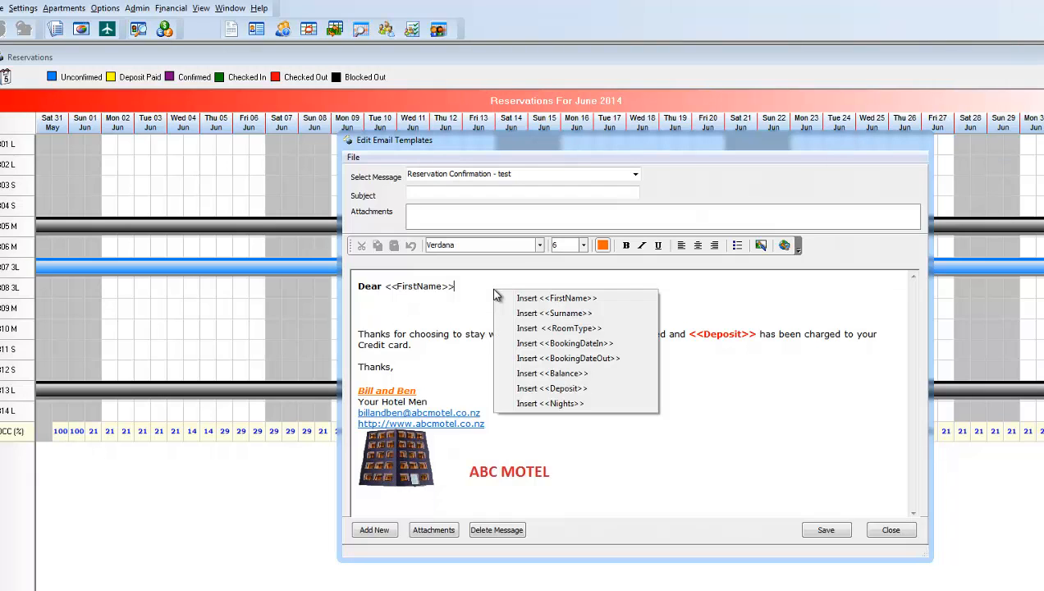
click(569, 315)
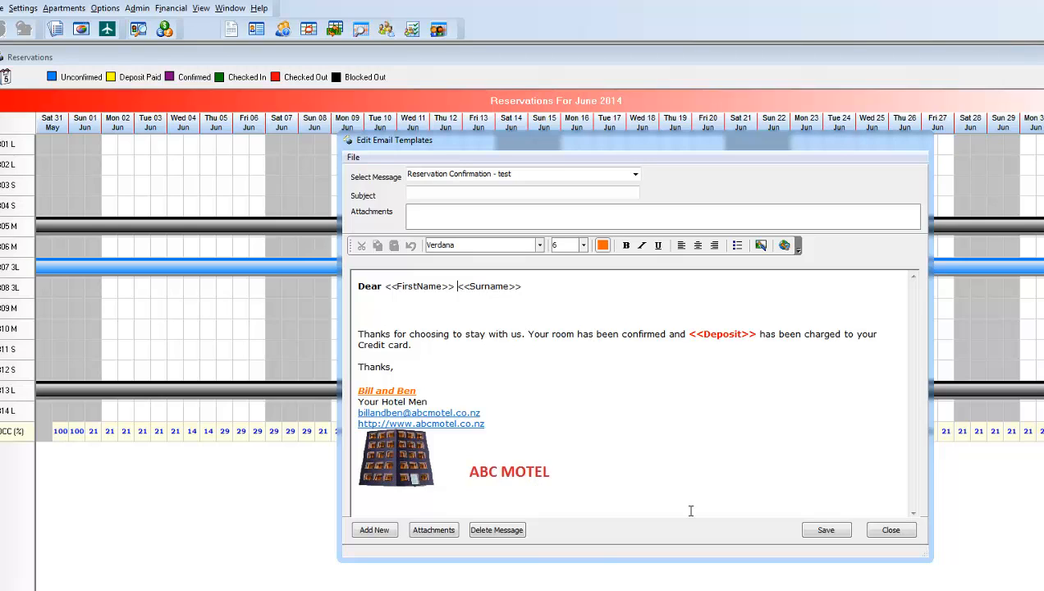
View the template's file attachments without adding any, and save the message
click(432, 530)
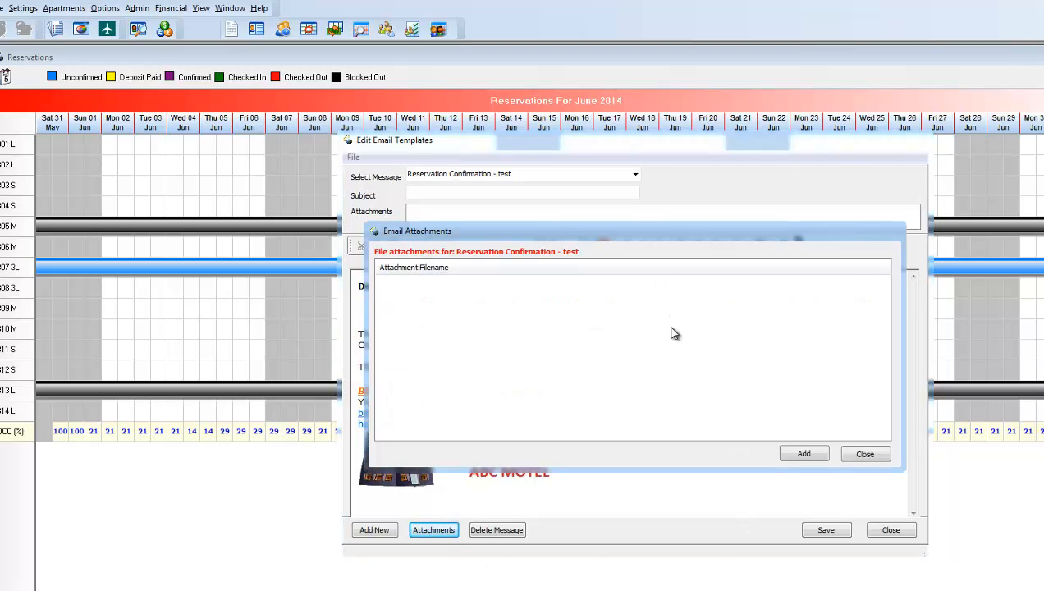
click(864, 454)
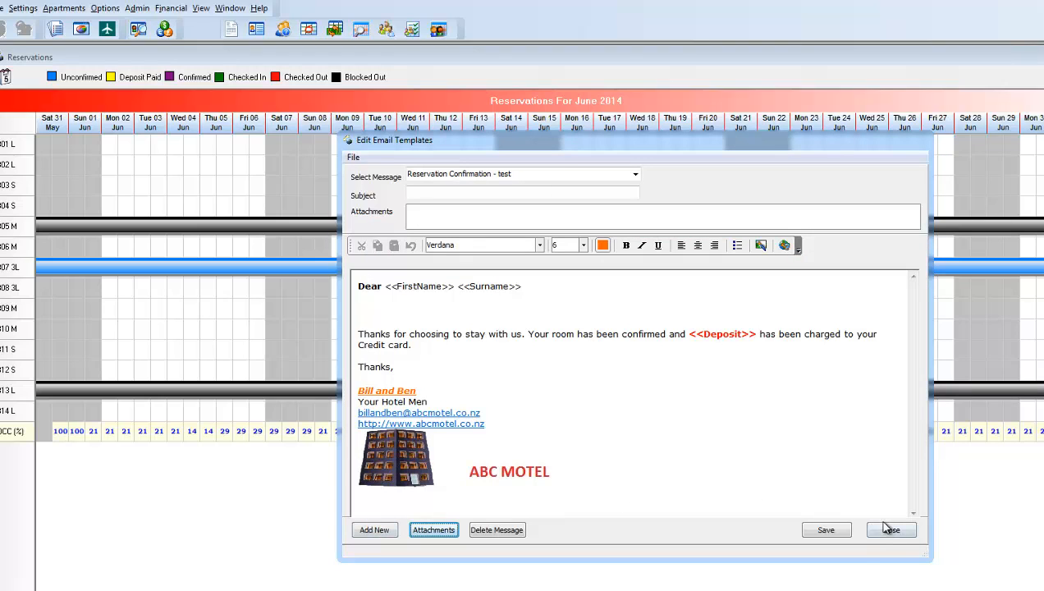
click(821, 532)
click(727, 341)
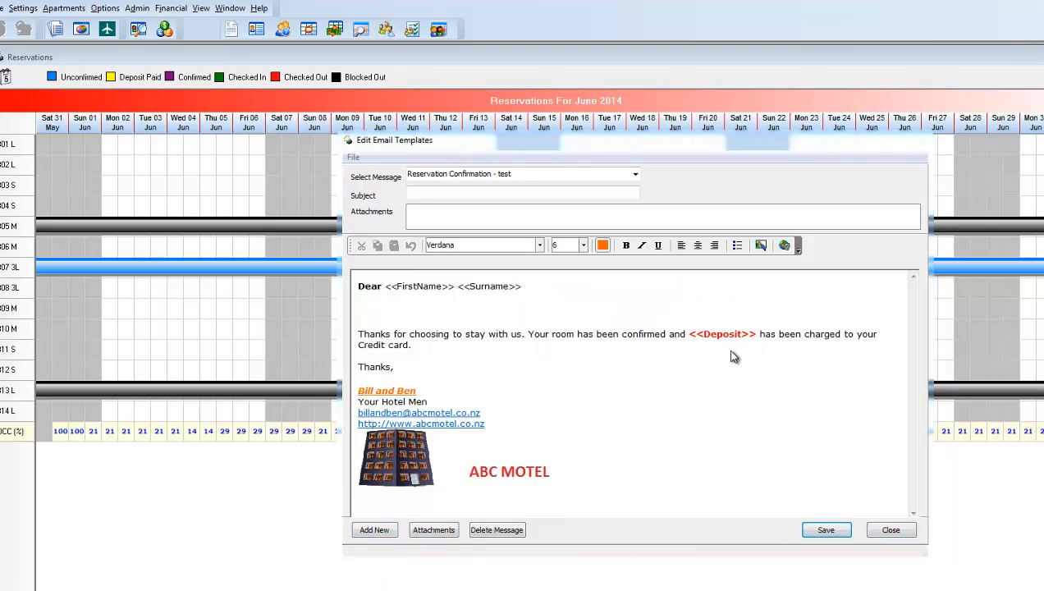
Add a new email message template named test2
click(375, 529)
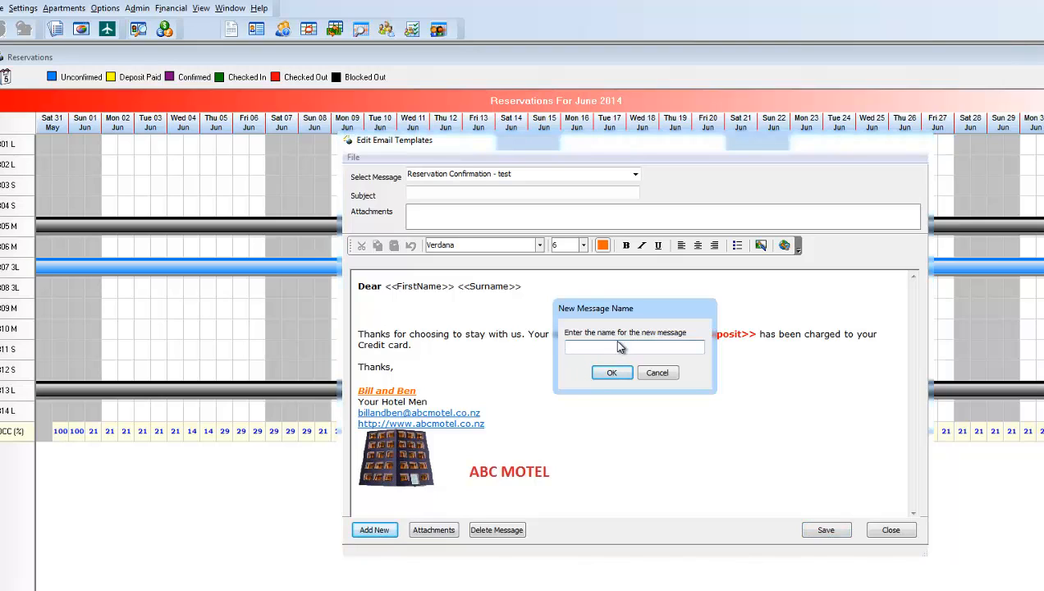
text(terst)
key(BackSpace)
key(BackSpace)
key(BackSpace)
text(st2)
click(612, 374)
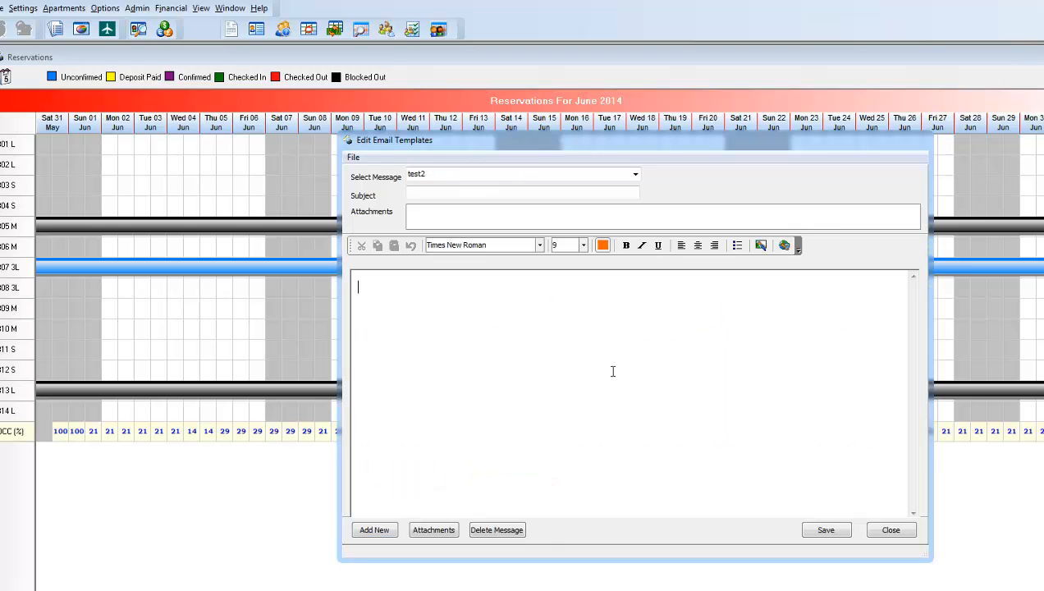
Switch back to the "Reservation Confirmation - test" message and close the template editor
click(637, 176)
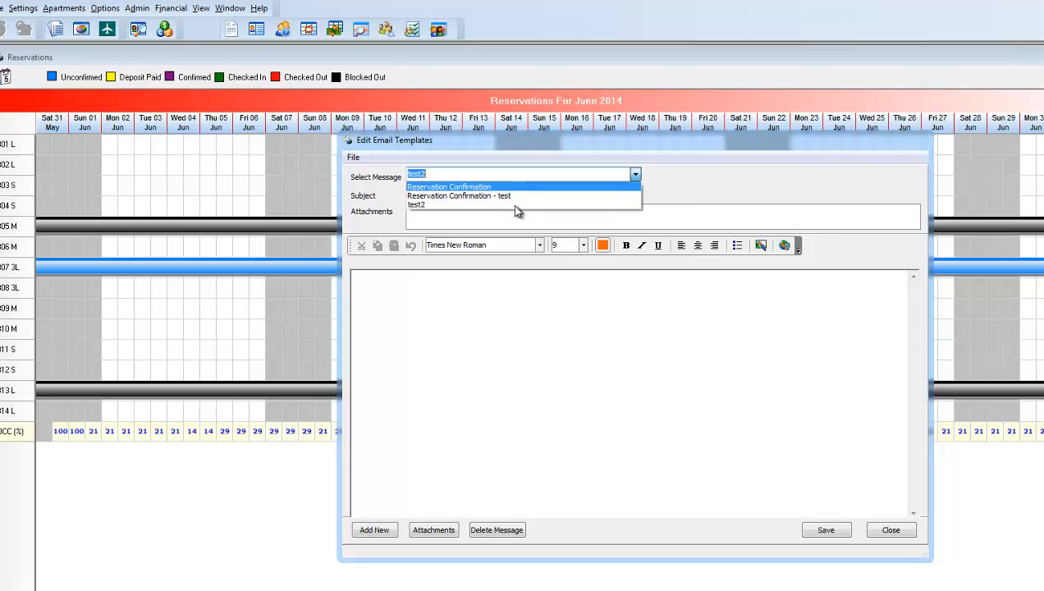
click(517, 209)
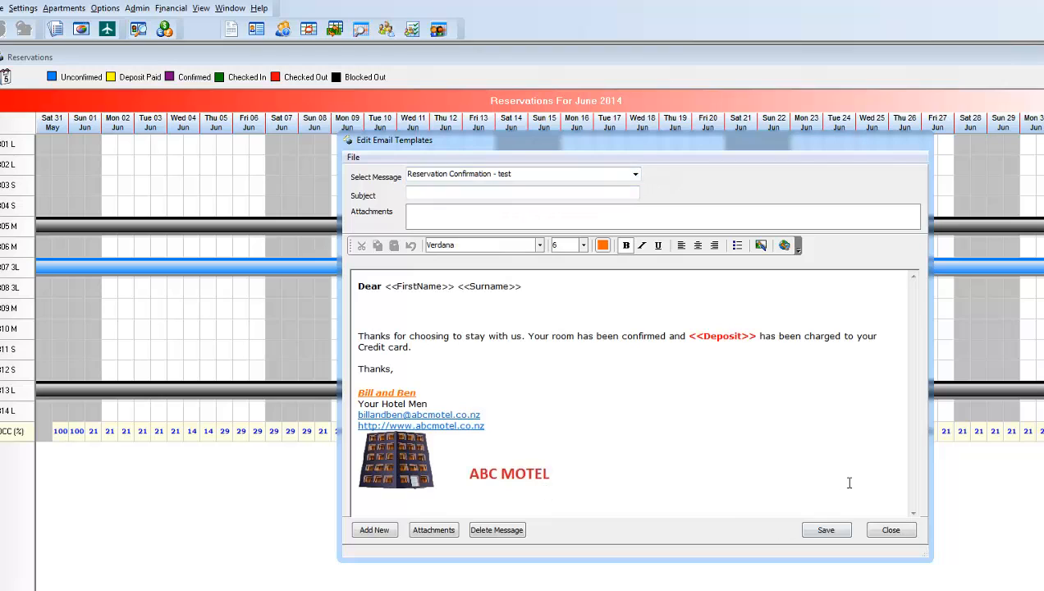
click(893, 536)
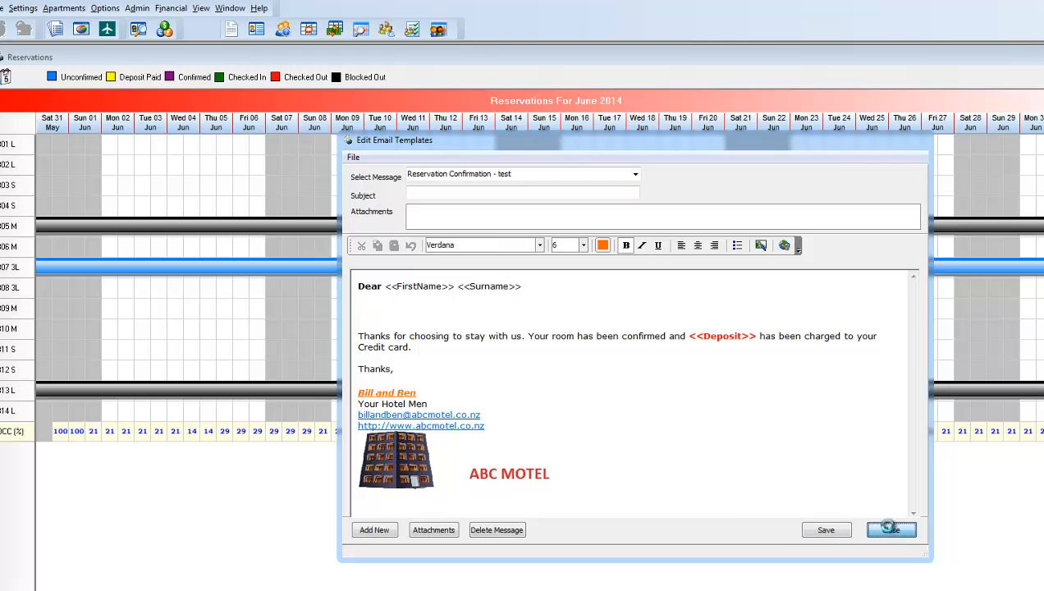
click(664, 351)
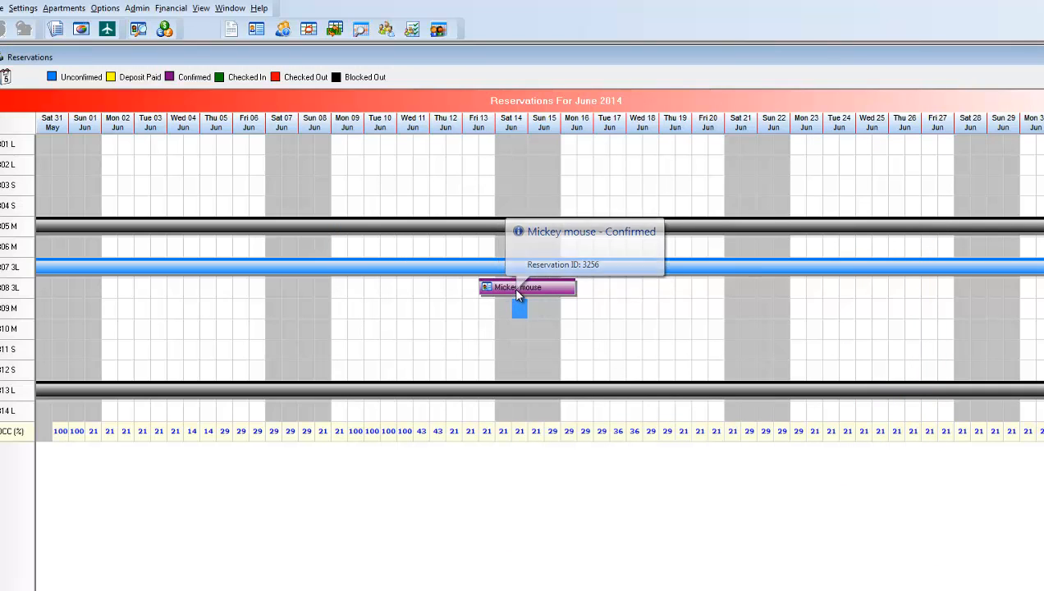
Start an email for the confirmed mid-June reservation and load the predefined message "Reservation Confirmation - test"
right_click(516, 292)
click(584, 425)
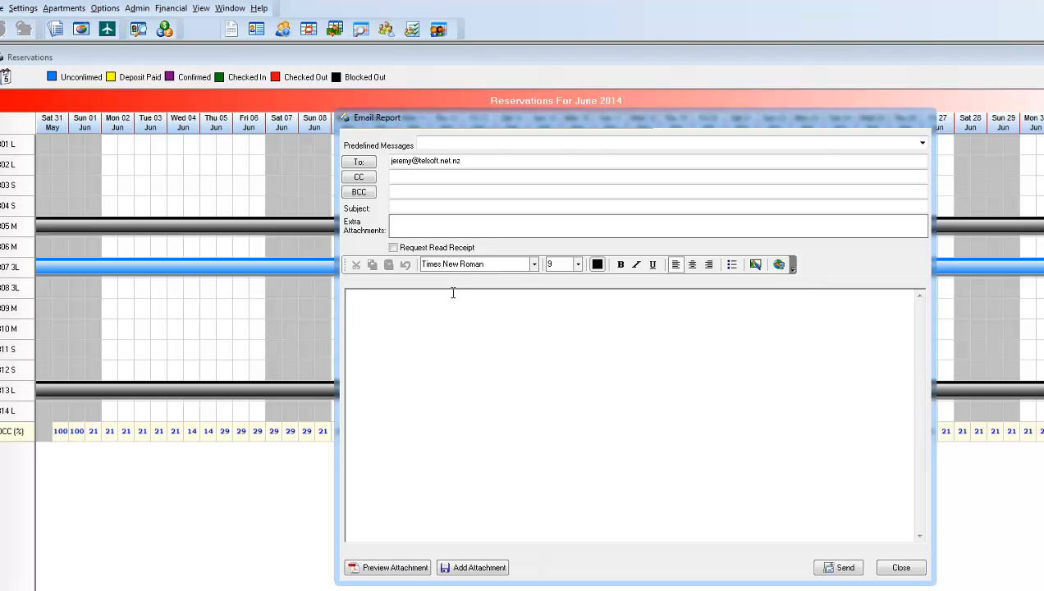
click(922, 143)
click(544, 165)
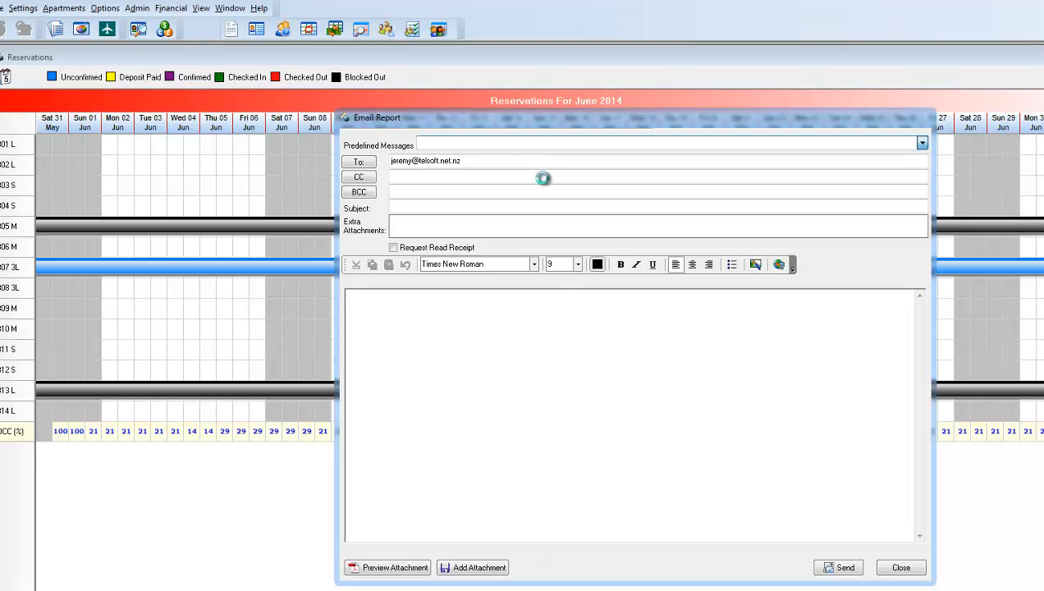
click(675, 342)
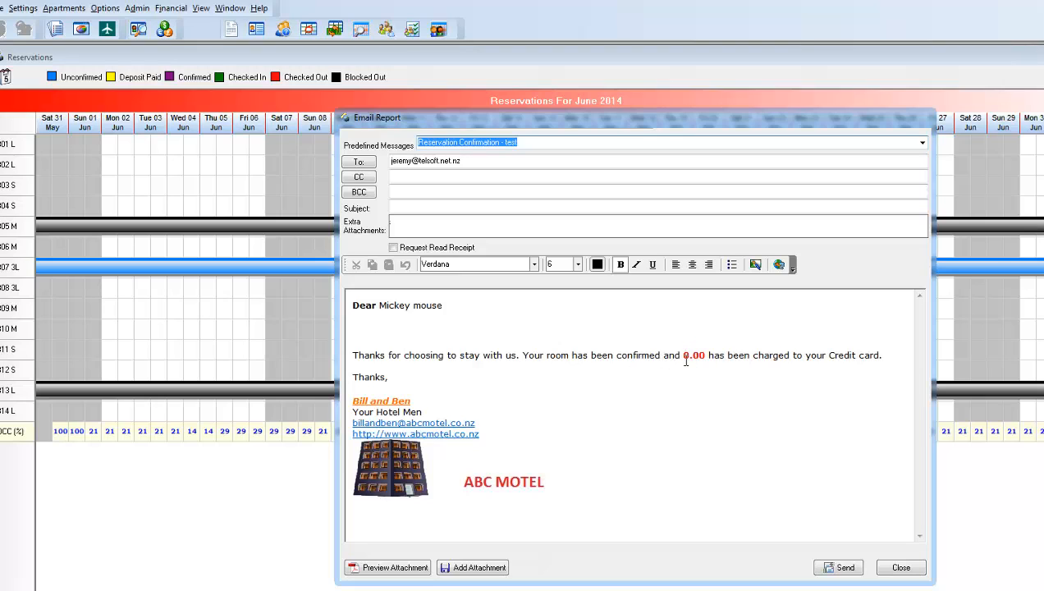
Underline the red deposit amount in the email body
drag(682, 355, 703, 355)
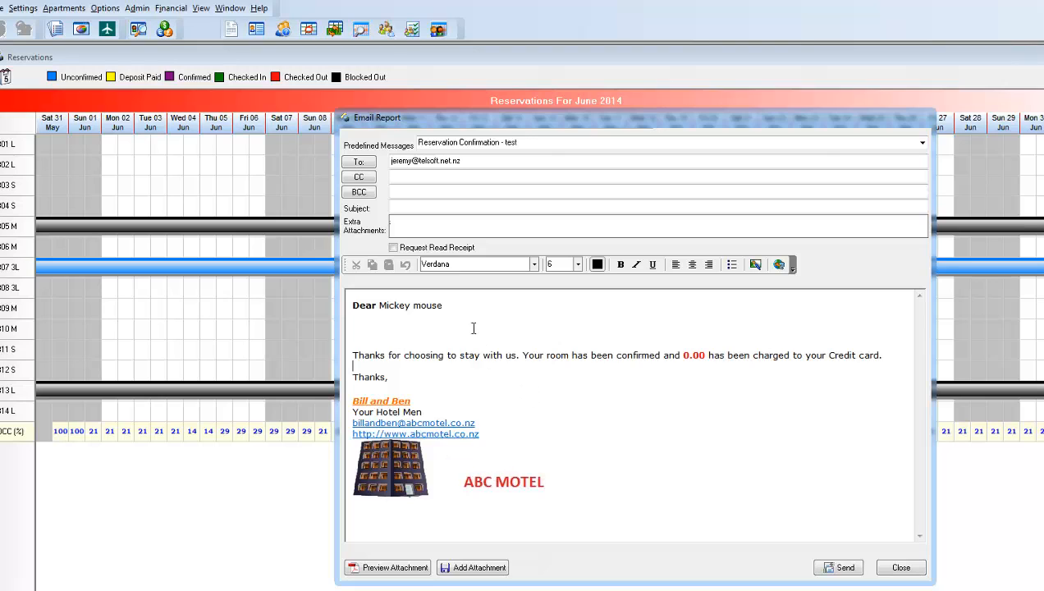
double_click(689, 355)
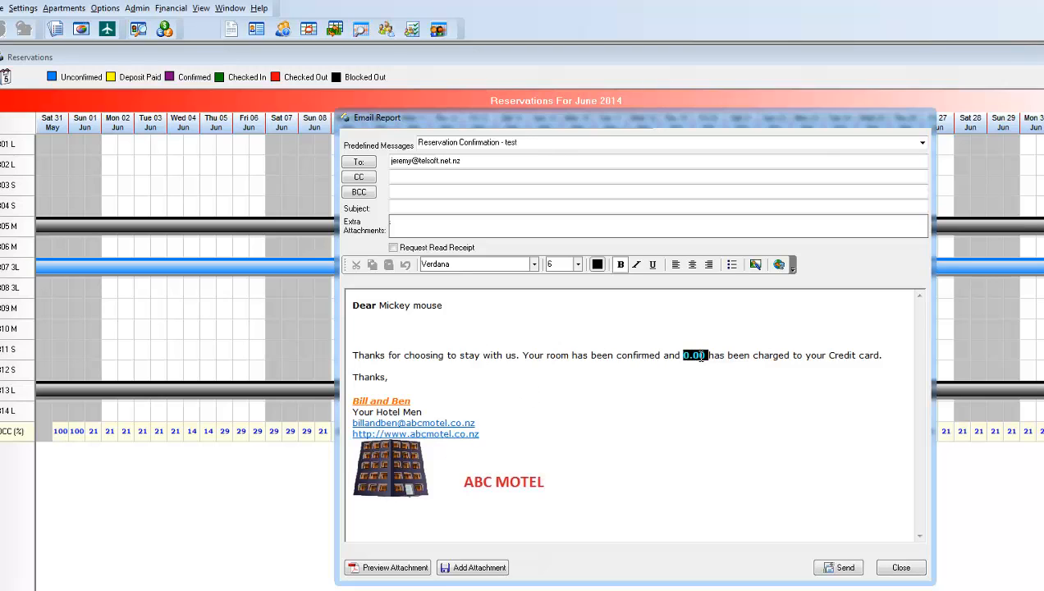
click(652, 264)
click(614, 386)
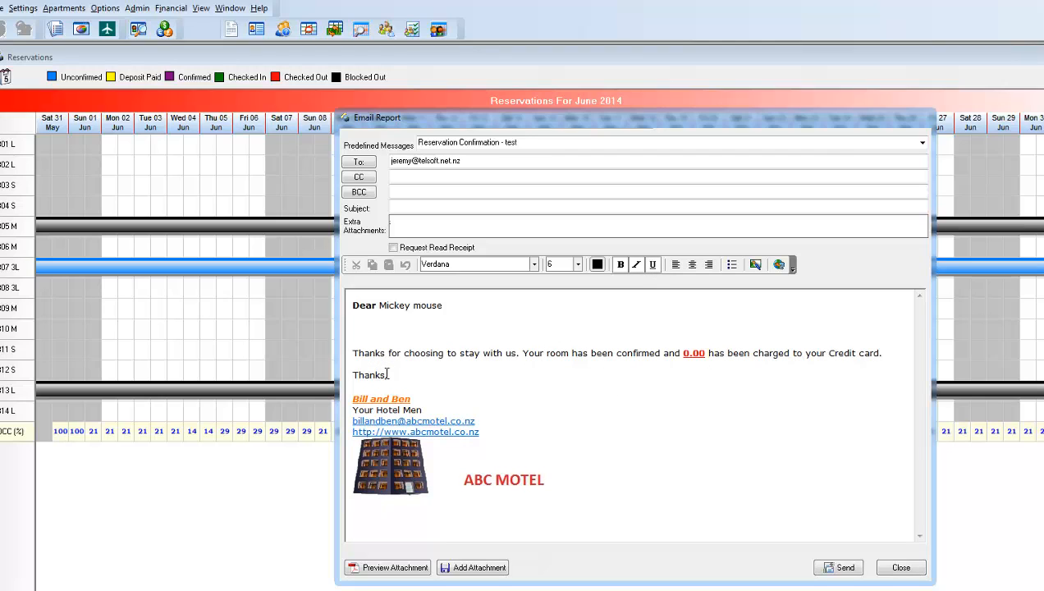
Italicize the closing word "Thanks," and send the email
drag(387, 375, 353, 374)
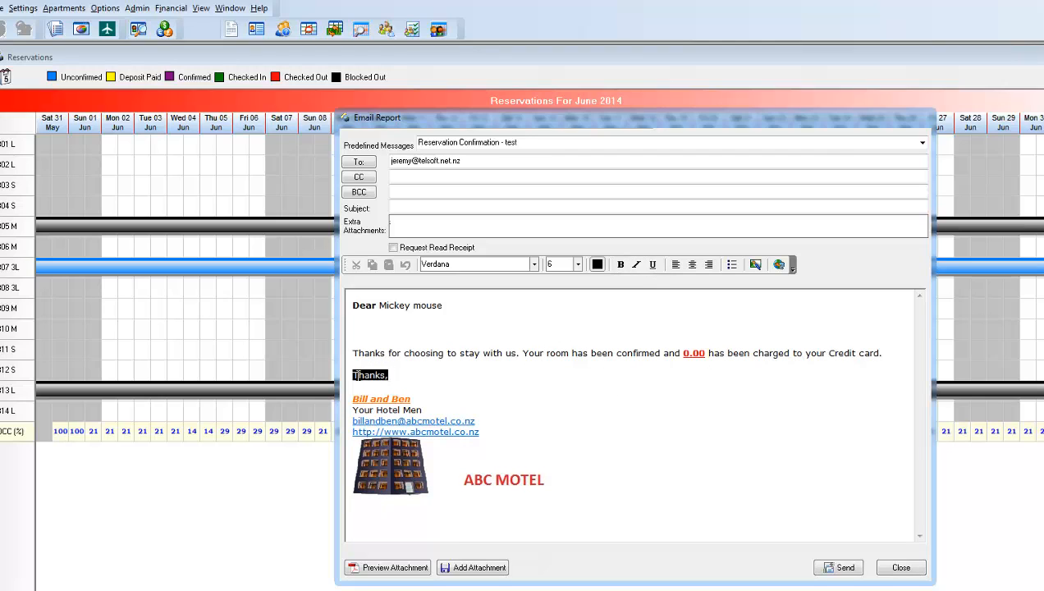
click(636, 264)
click(501, 374)
click(842, 572)
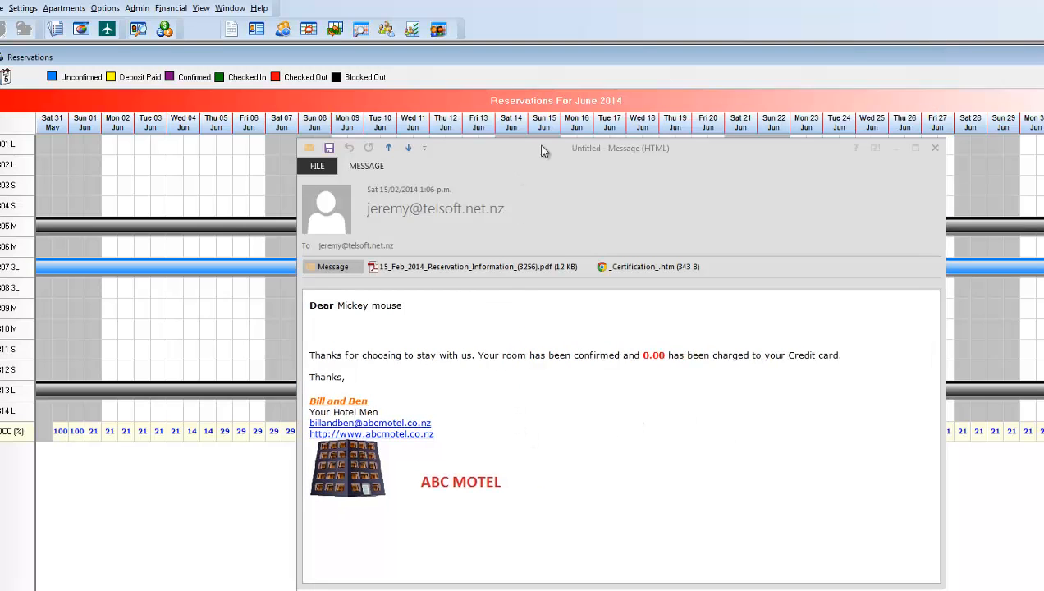
Close the received confirmation email after viewing it and reopen the email templates editor
drag(548, 157, 539, 138)
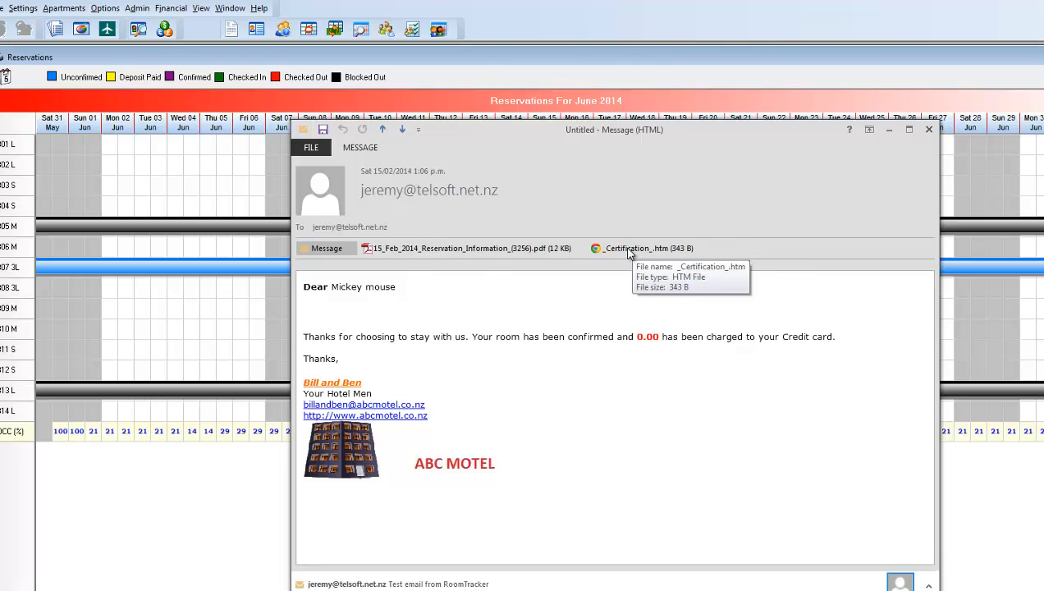
click(929, 132)
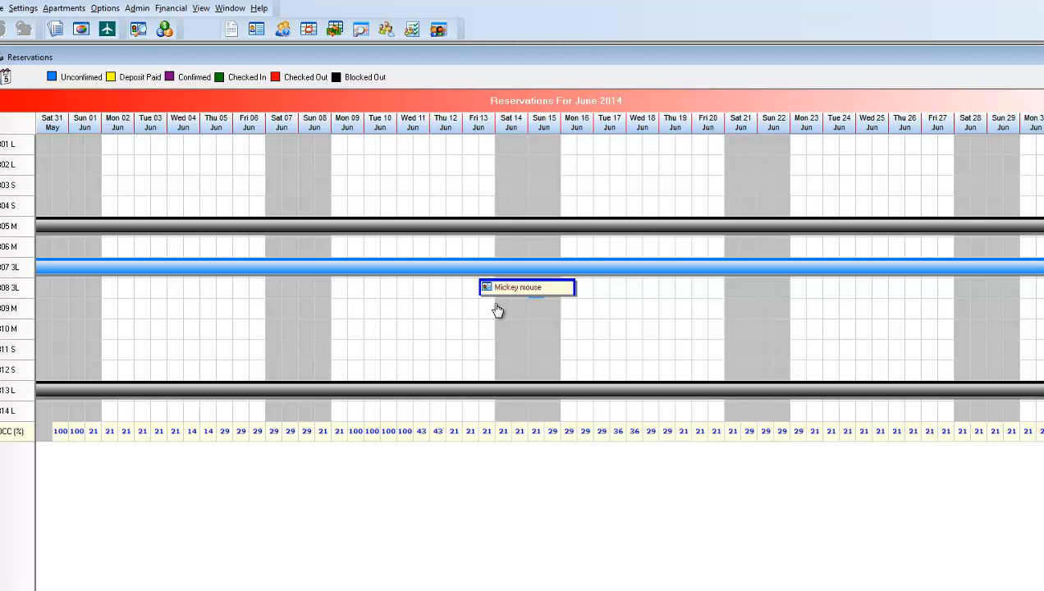
click(20, 9)
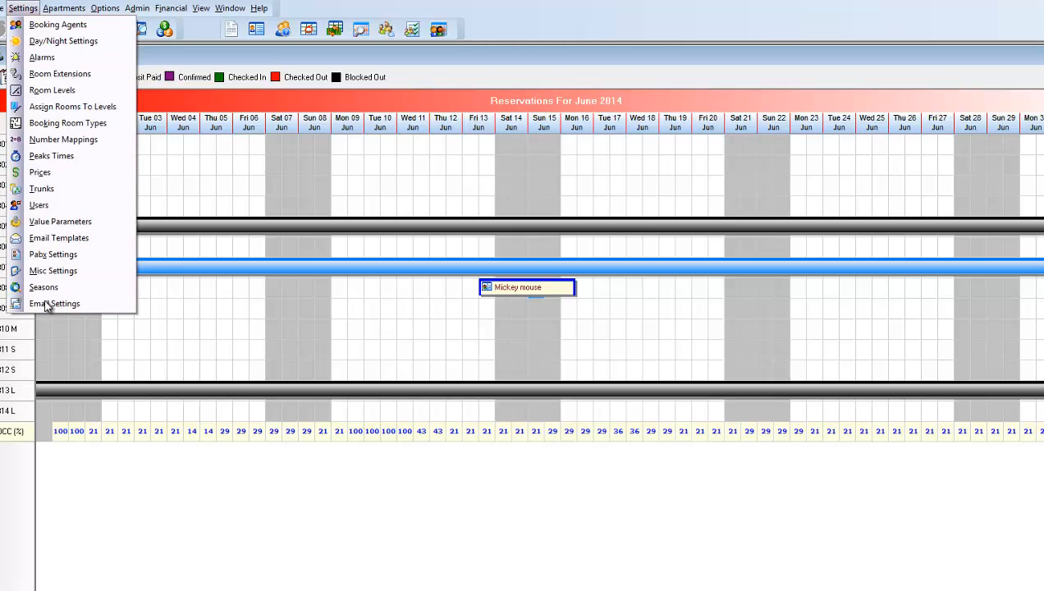
click(61, 239)
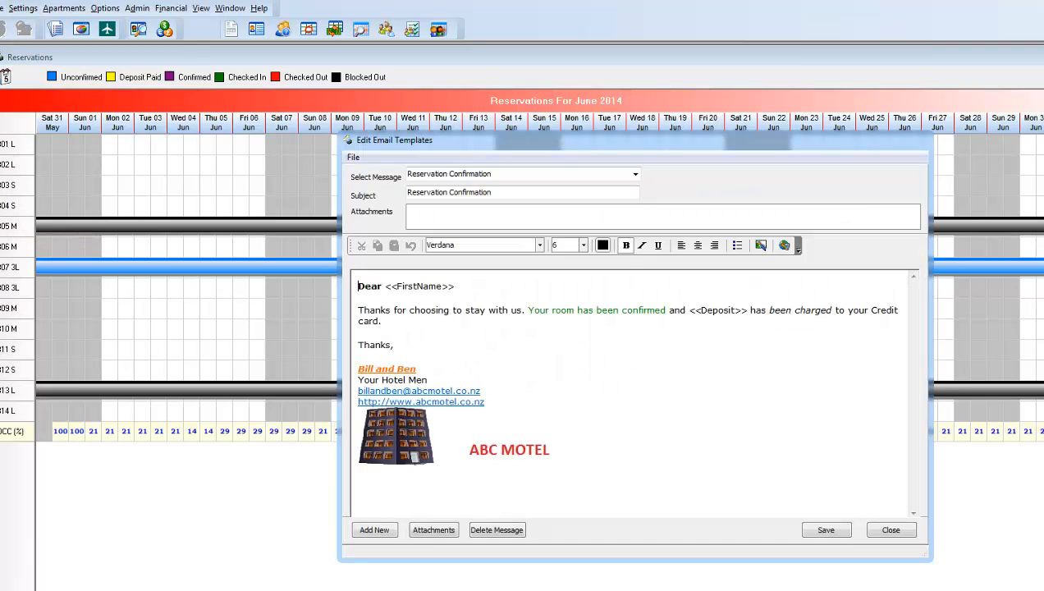